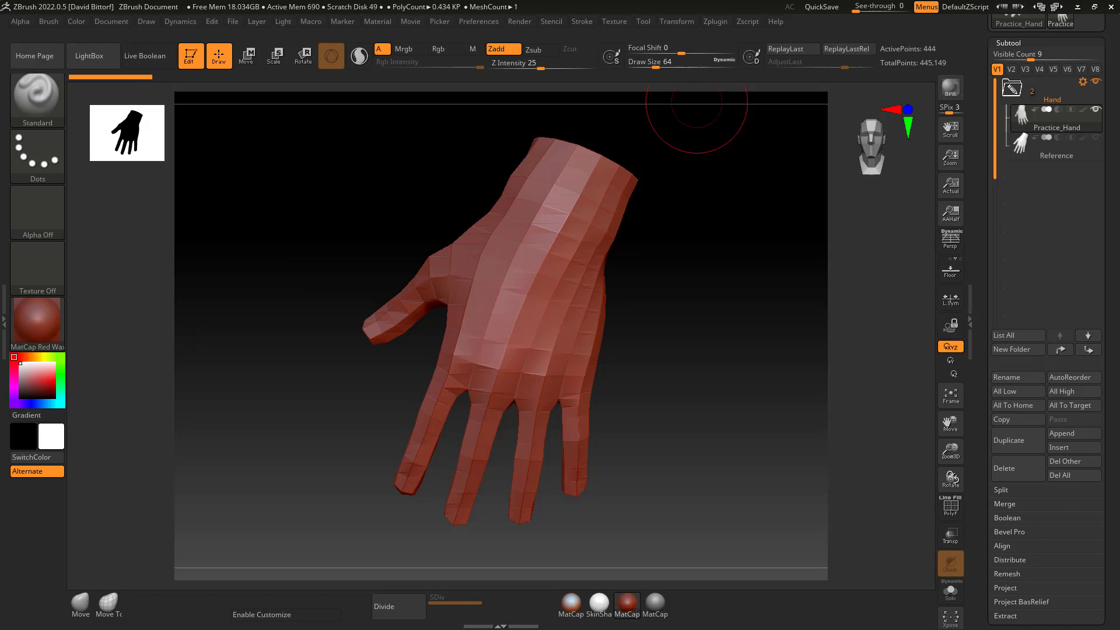
Select the Reference subtool and lower its geometry to subdivision level 1
drag(683, 225, 683, 229)
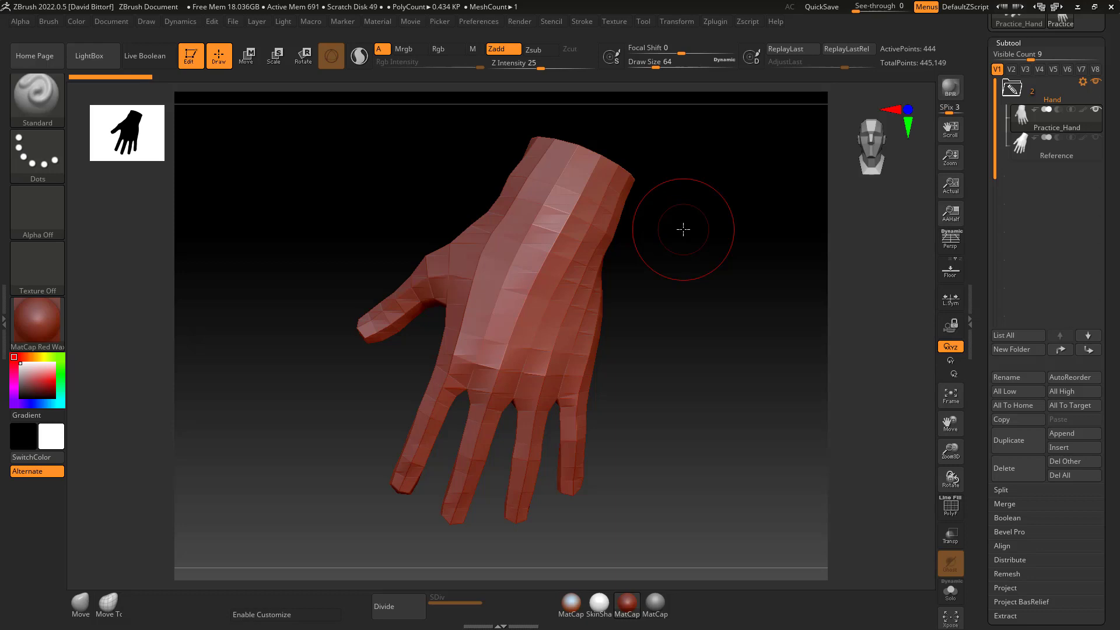
click(1067, 153)
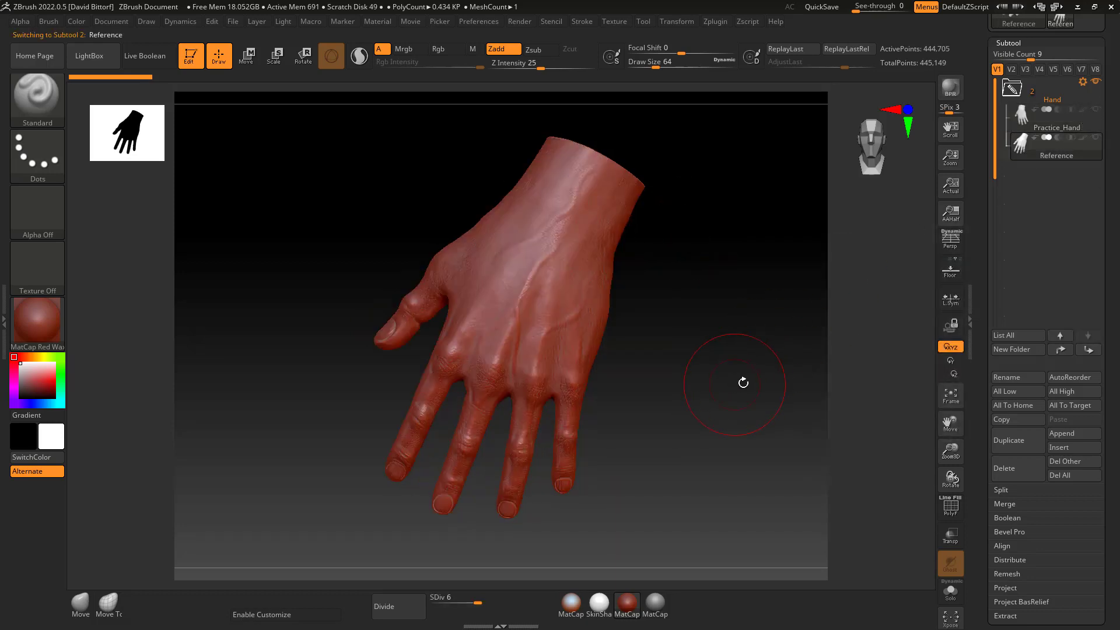
click(1015, 43)
click(1018, 56)
drag(1036, 83, 995, 82)
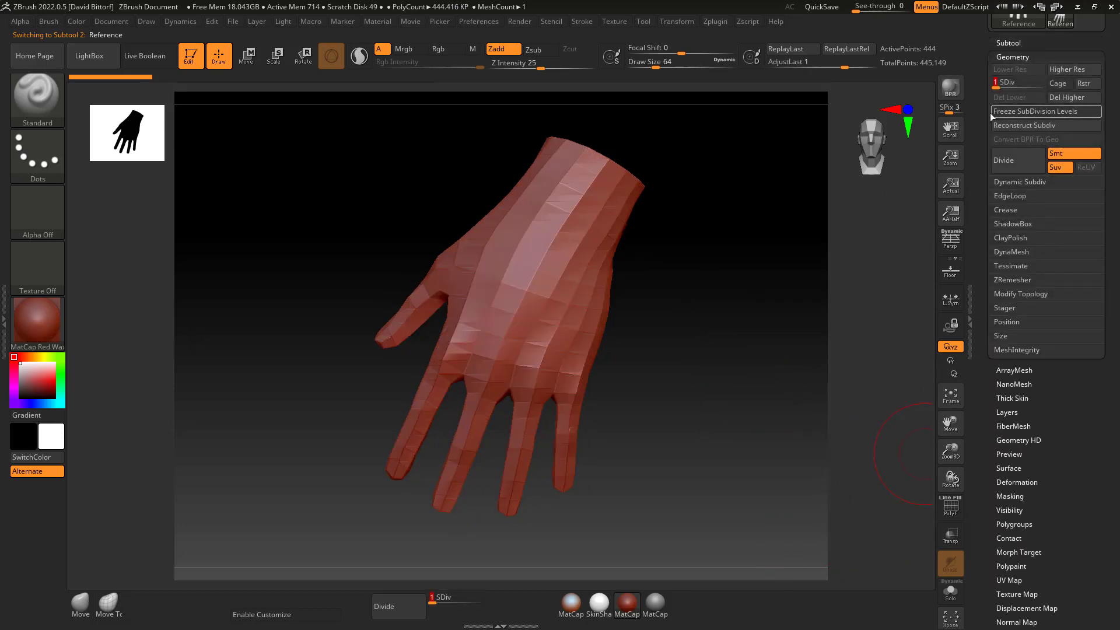
drag(970, 31, 970, 202)
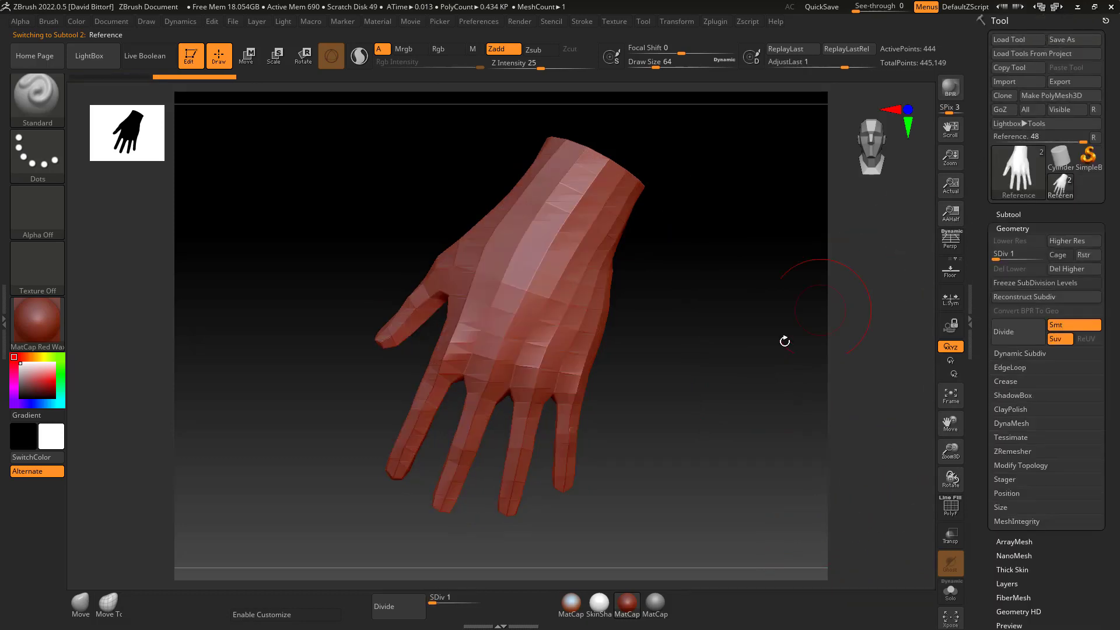
Turn on the polyframe display to show the hand's wireframe and polygroup colours
drag(784, 341, 738, 371)
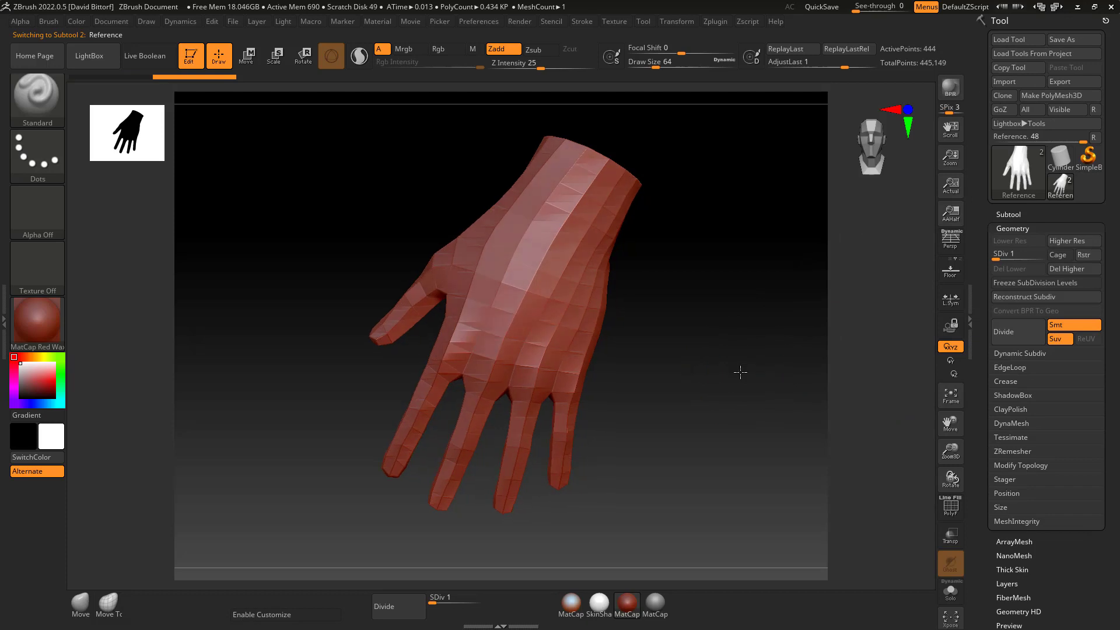
click(951, 507)
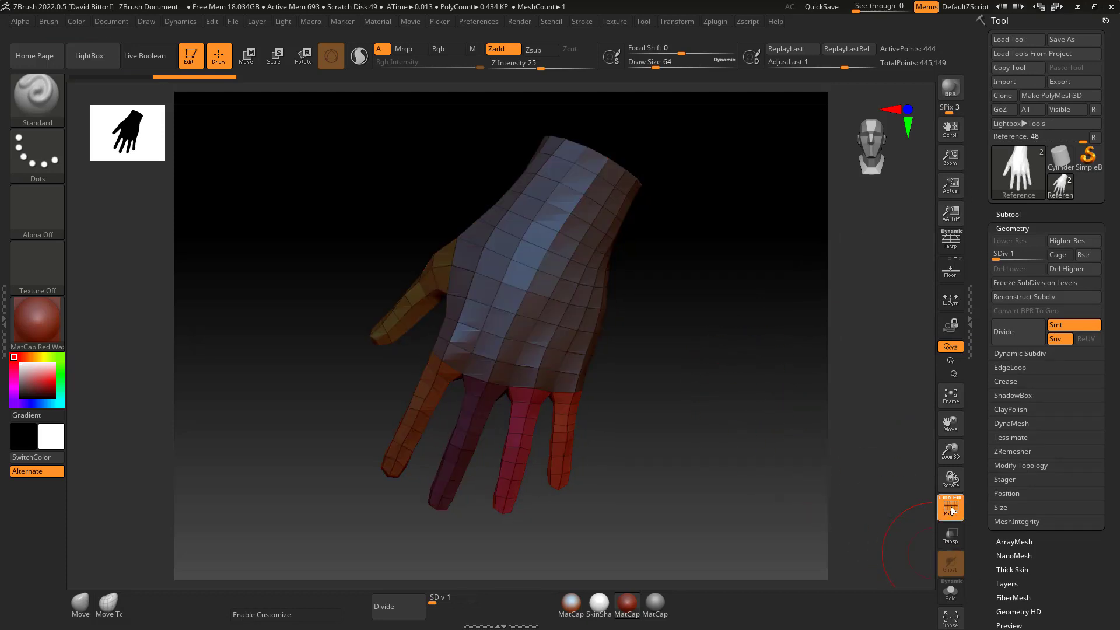
mouse_move(682, 332)
mouse_down()
mouse_move(705, 330)
mouse_move(691, 322)
mouse_up()
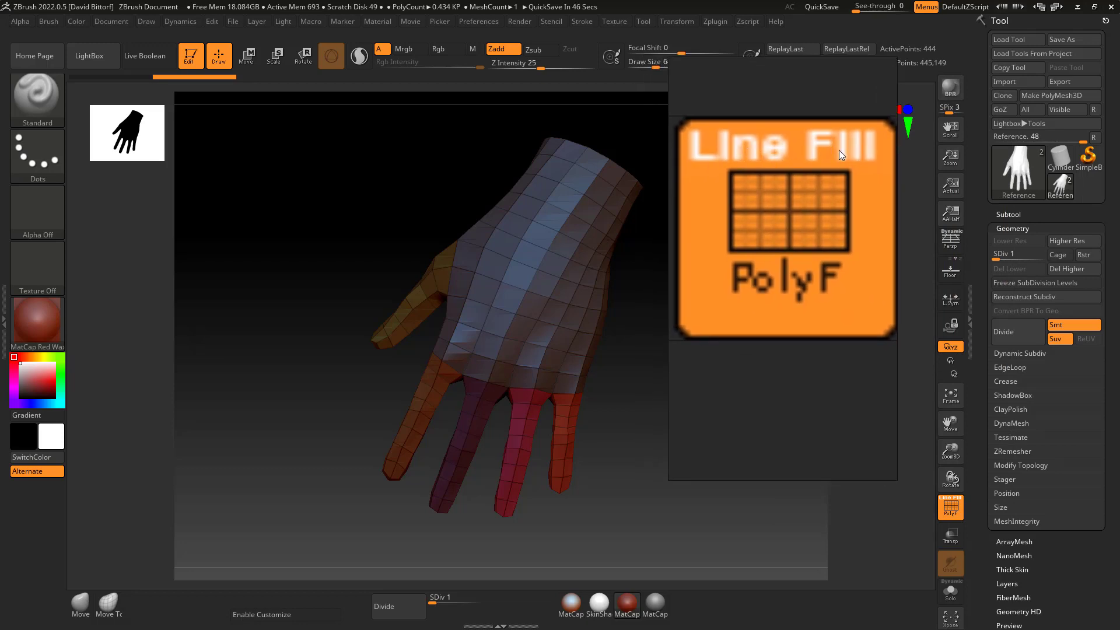
Try the polyframe's Line and Fill options off and on, ending with both enabled
click(959, 499)
click(960, 500)
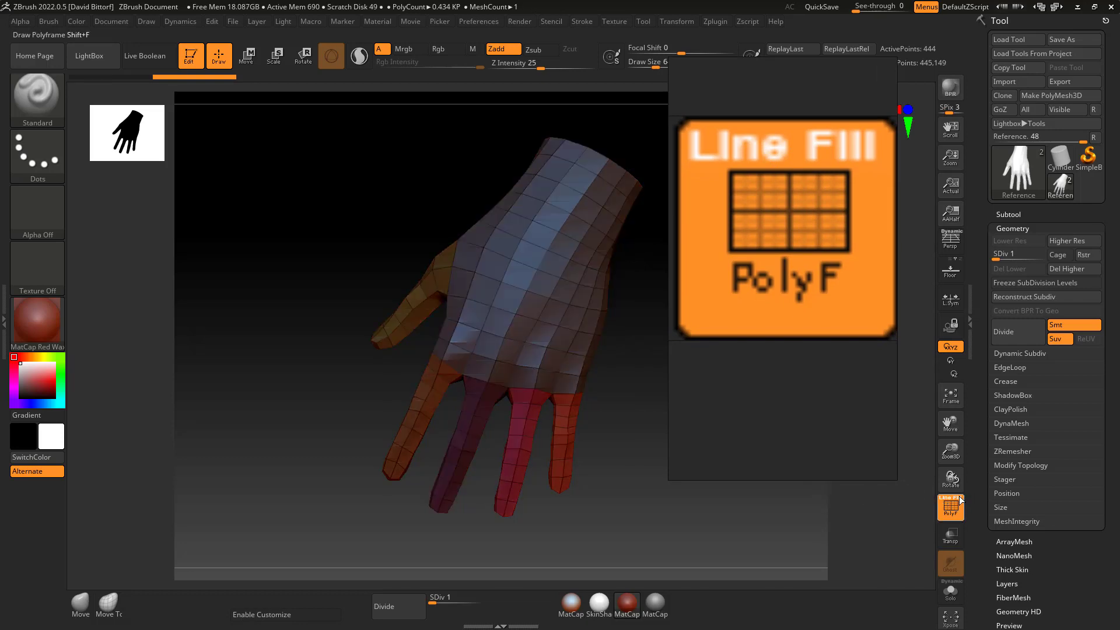
click(961, 499)
click(961, 499)
click(956, 513)
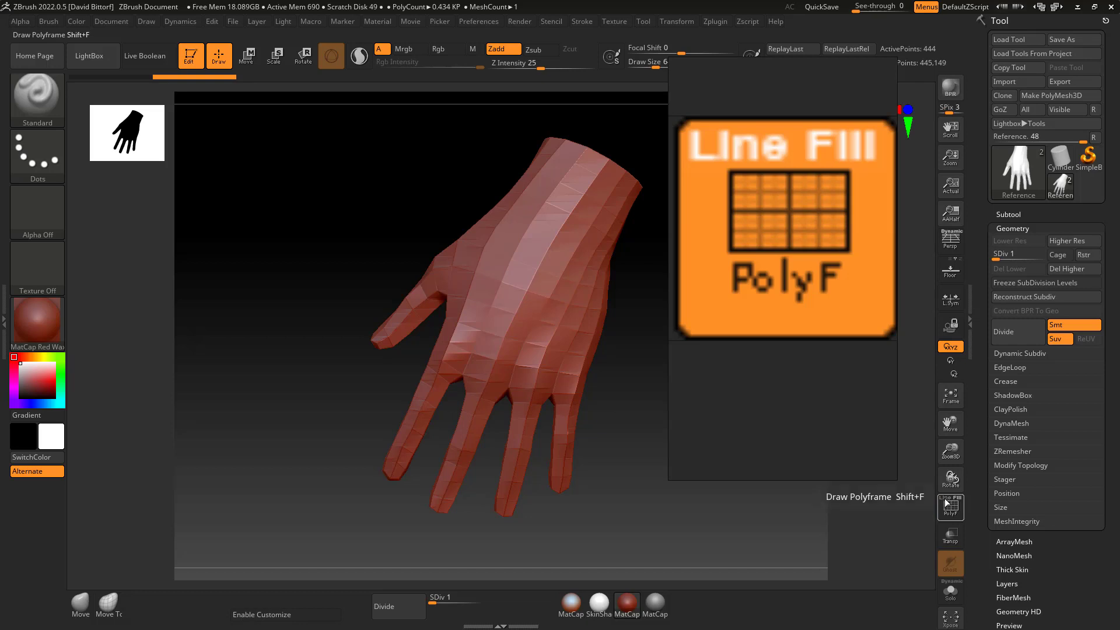
click(948, 503)
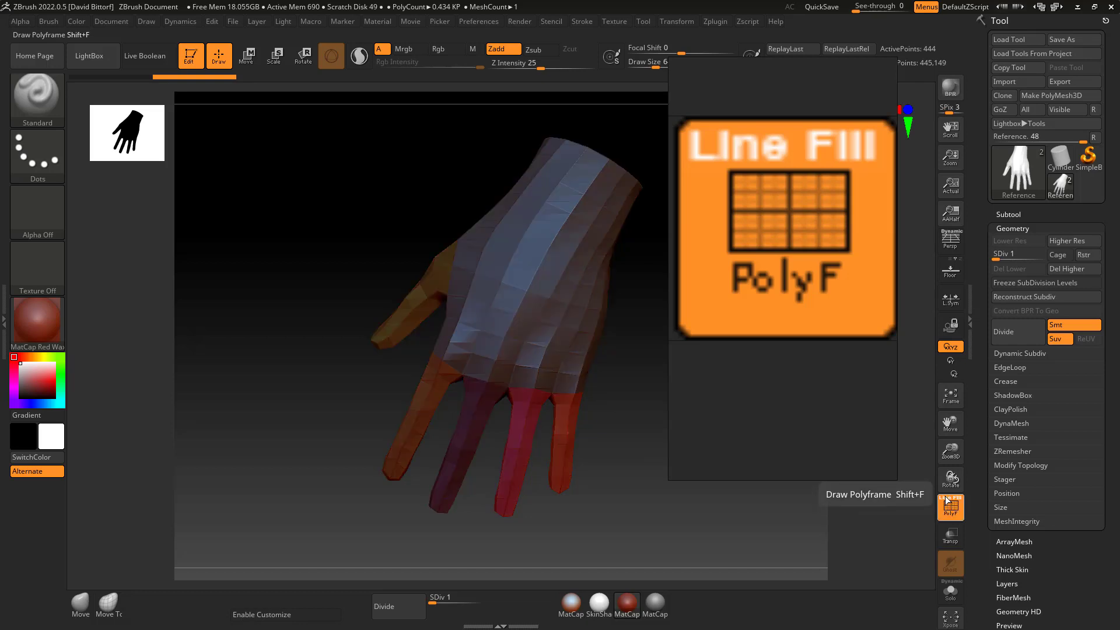
click(945, 500)
click(959, 500)
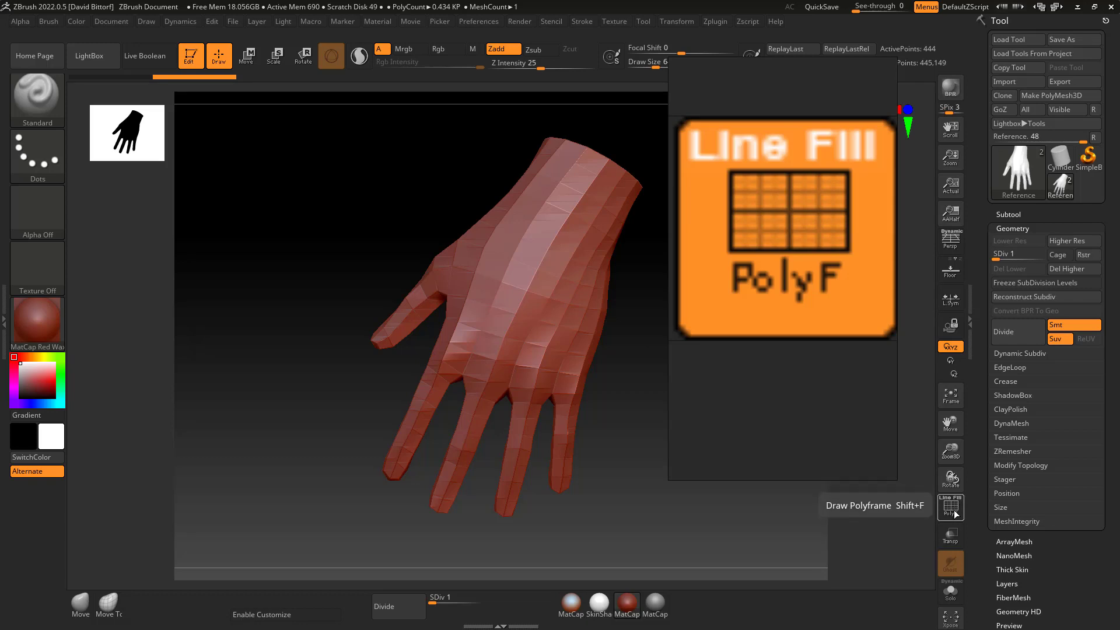
click(957, 512)
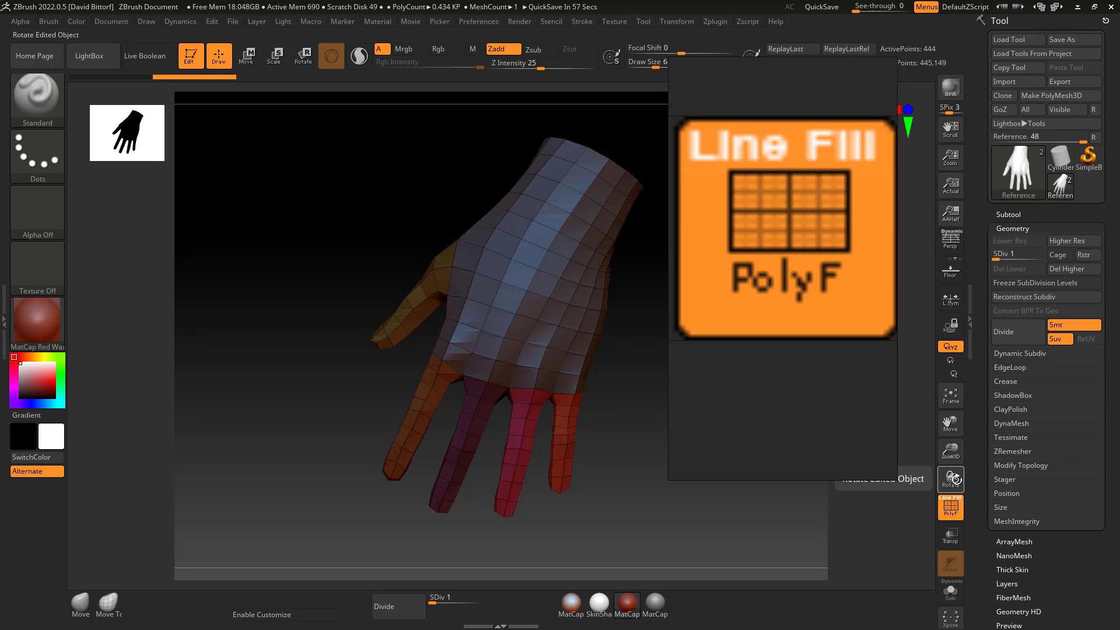
click(898, 479)
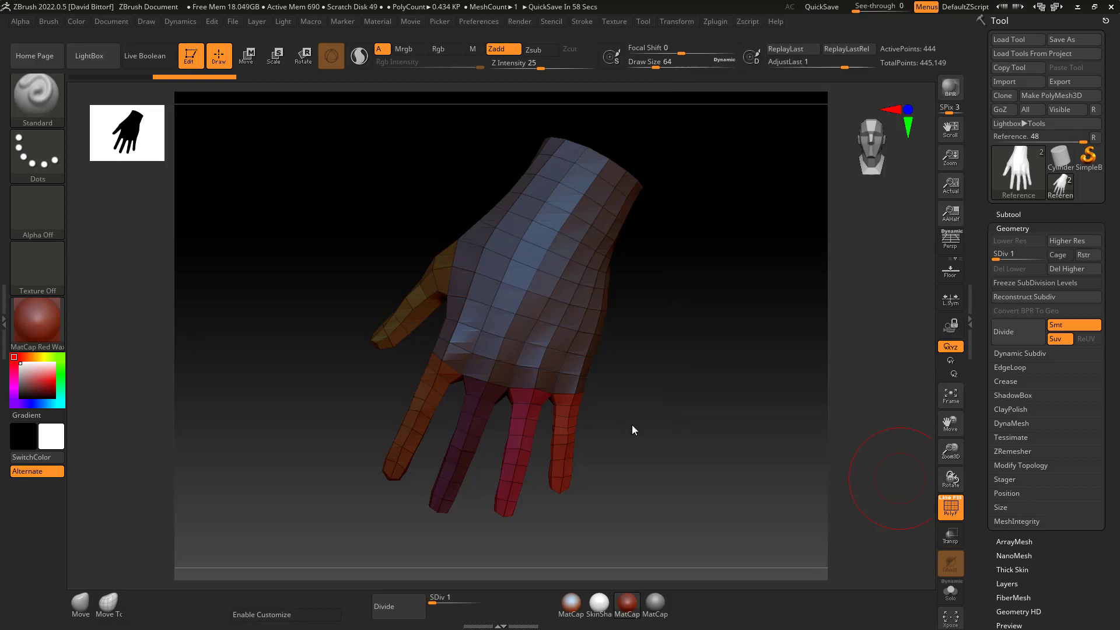
Isolate the index finger's polygroup and invert the visibility to hide only that finger
mouse_move(631, 424)
mouse_down()
mouse_move(632, 408)
mouse_move(623, 412)
mouse_up()
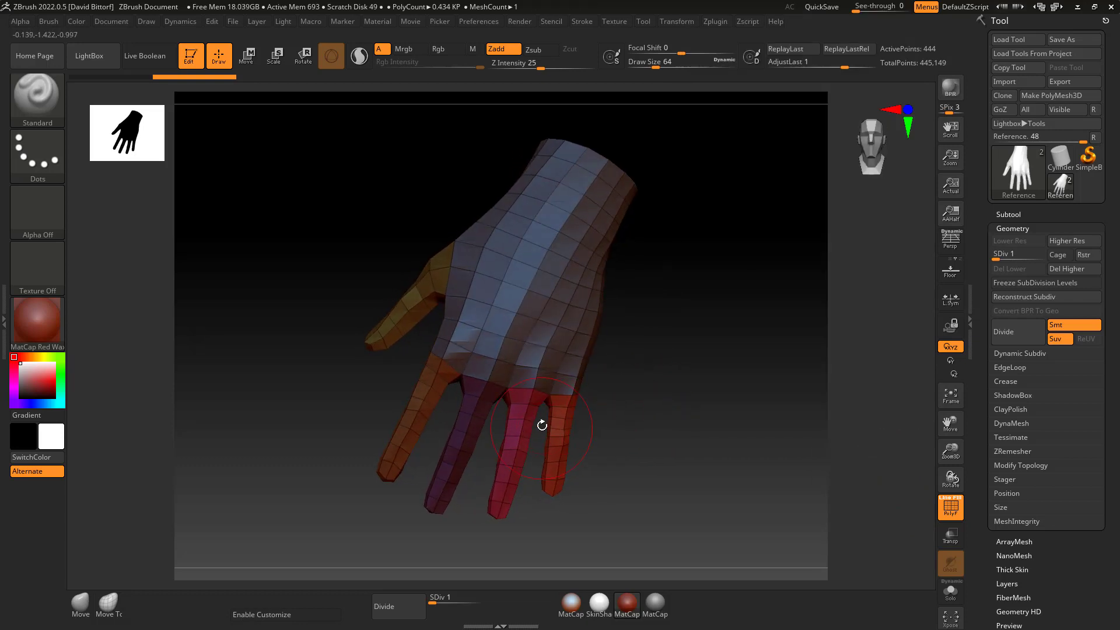
ctrl+shift+click(436, 397)
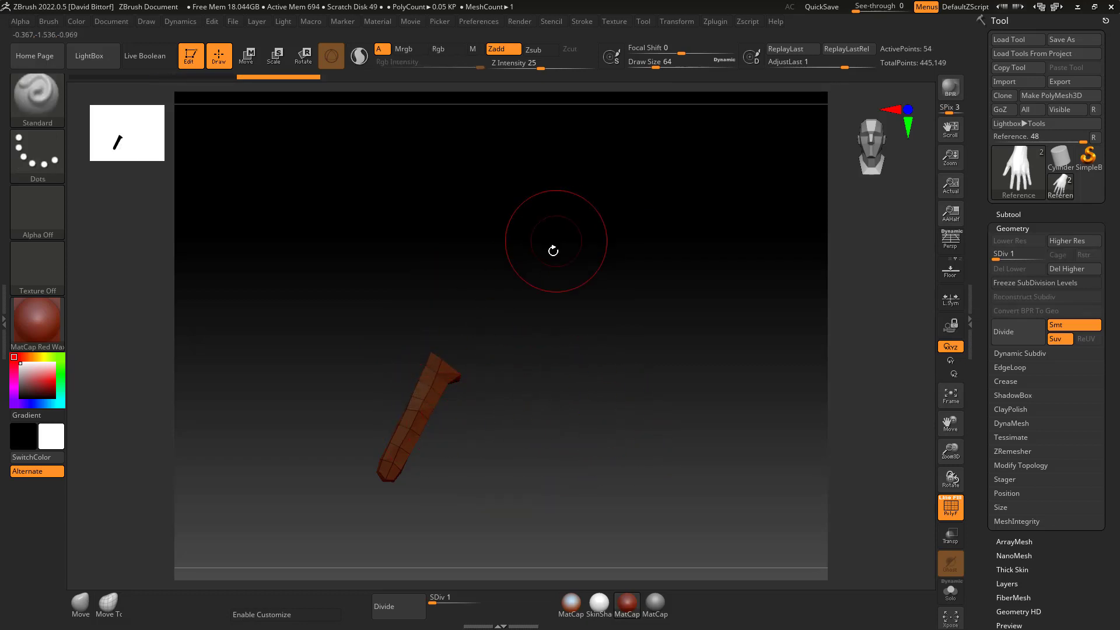
key(ctrl+shift)
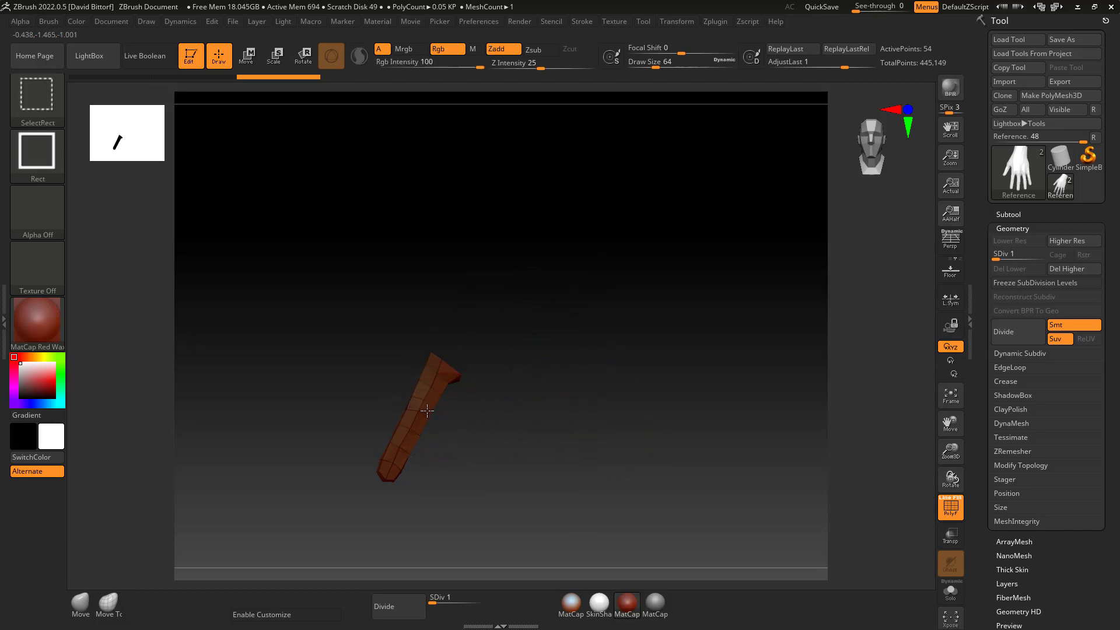
ctrl+shift+click(427, 410)
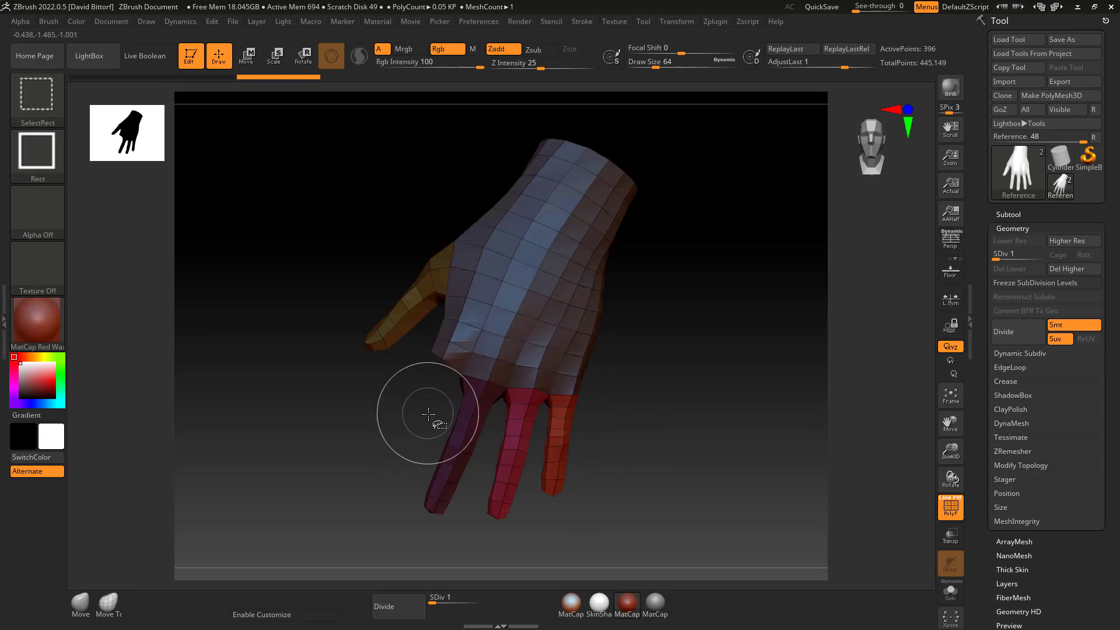
Hide the polygroups of the middle finger, ring finger, little finger and thumb, and restore the full hand
ctrl+alt+shift+click(467, 423)
ctrl+alt+shift+click(513, 426)
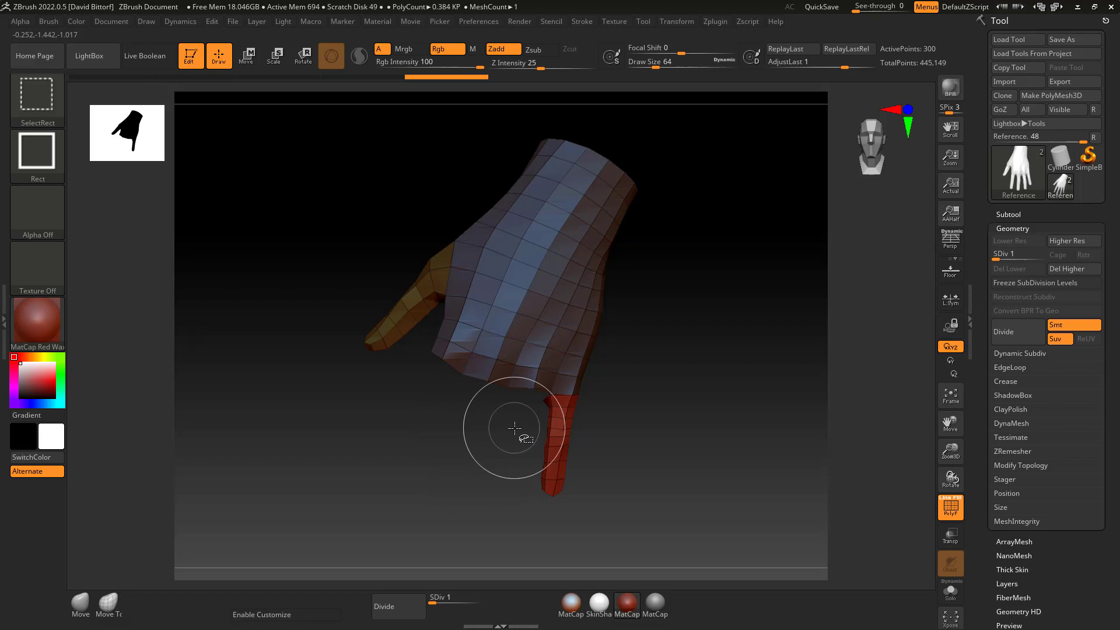
ctrl+alt+shift+click(557, 431)
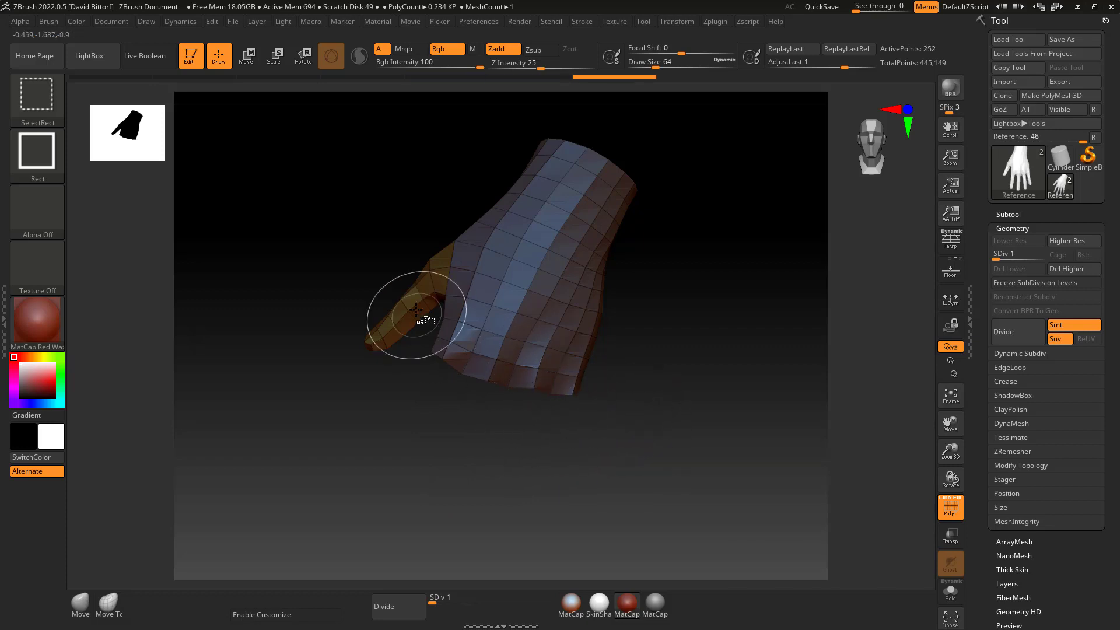
ctrl+alt+shift+click(412, 302)
ctrl+shift+click(680, 363)
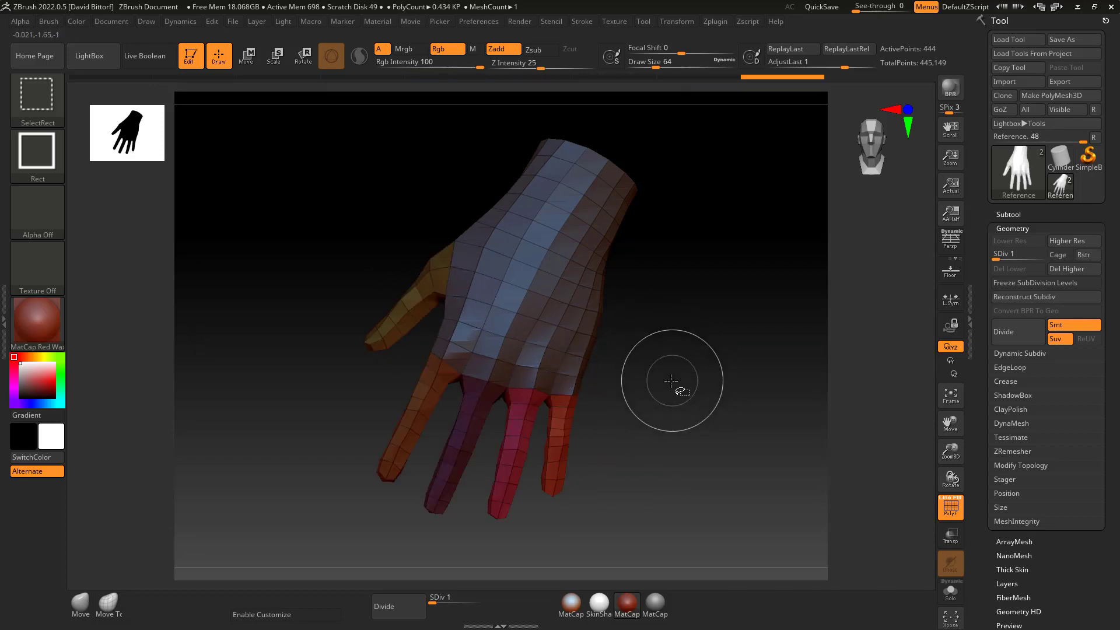
From the side, hide the middle, ring and little fingers to inspect the index finger, and unhide everything
mouse_move(661, 375)
mouse_down()
mouse_move(662, 395)
mouse_move(697, 401)
mouse_move(632, 387)
mouse_move(403, 401)
mouse_up()
drag(331, 509, 471, 434)
drag(603, 396, 466, 402)
drag(415, 454, 392, 482)
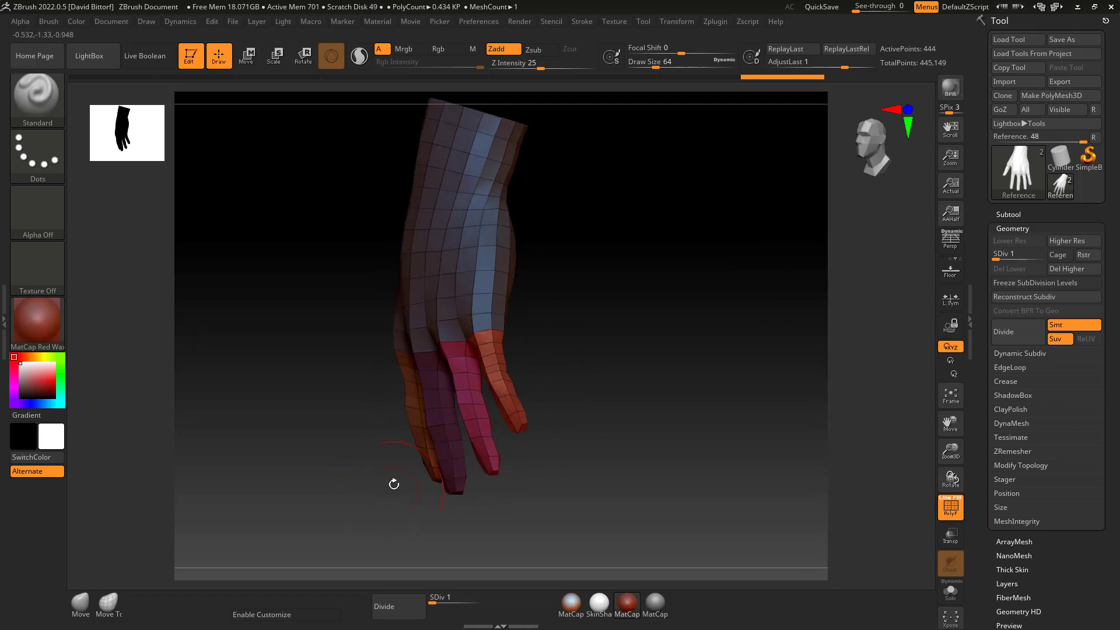
ctrl+shift+click(435, 403)
ctrl+shift+click(433, 400)
ctrl+shift+click(462, 385)
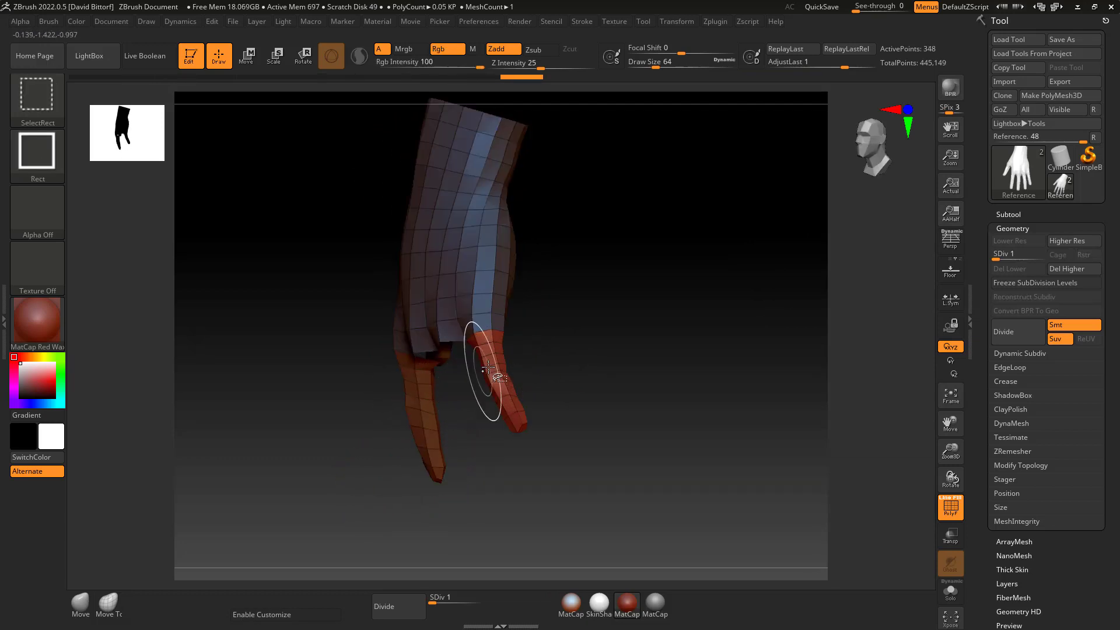
ctrl+shift+click(499, 375)
drag(560, 393, 492, 383)
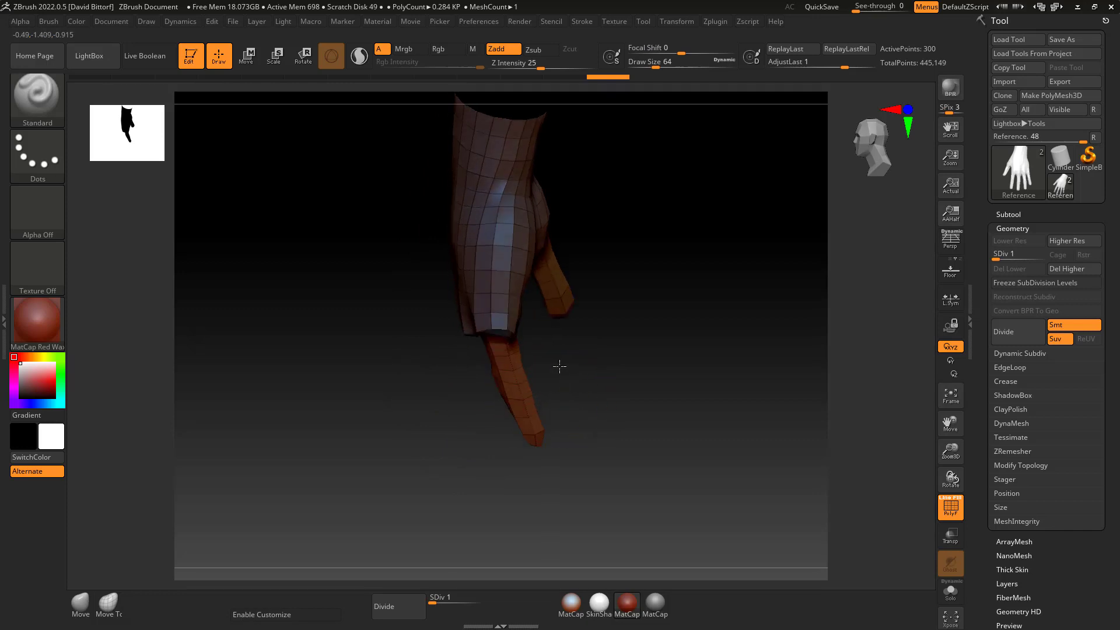
drag(555, 367, 554, 427)
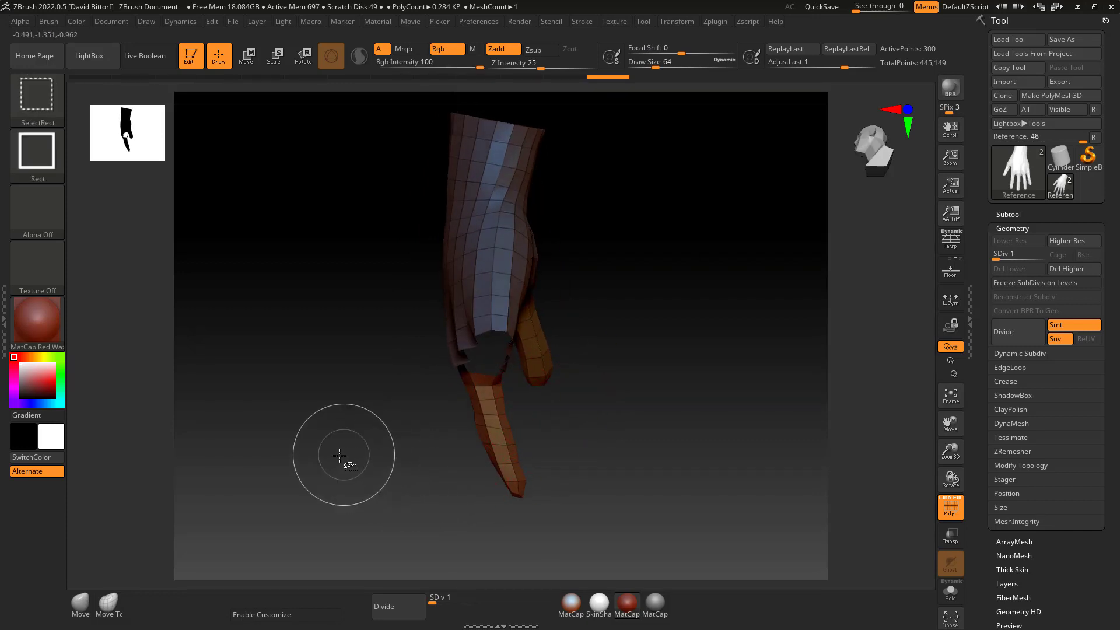
ctrl+shift+click(367, 448)
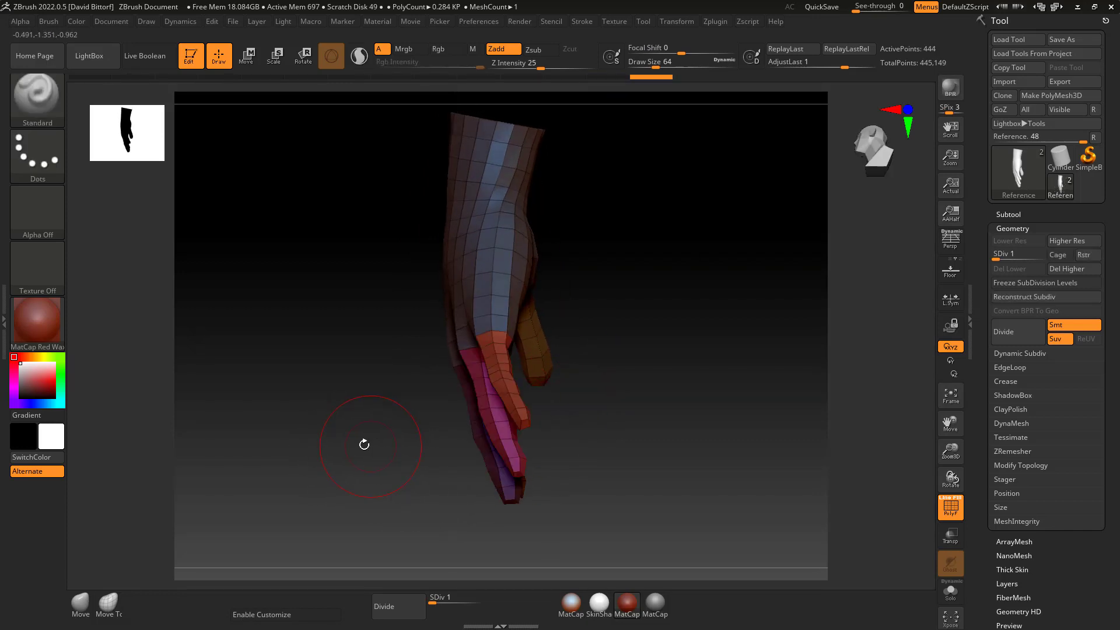
Change the hand's material to SkinShade4
mouse_move(685, 420)
mouse_down()
mouse_move(694, 421)
mouse_move(670, 418)
mouse_up()
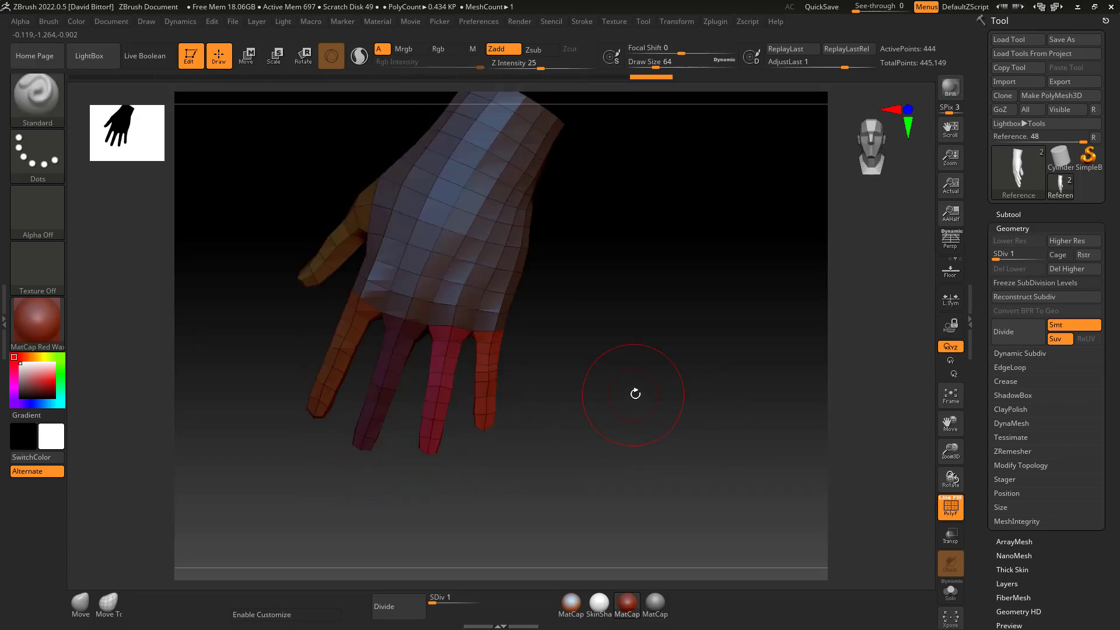
mouse_move(605, 375)
alt+mouse_down()
mouse_move(670, 414)
mouse_move(669, 400)
alt+mouse_up()
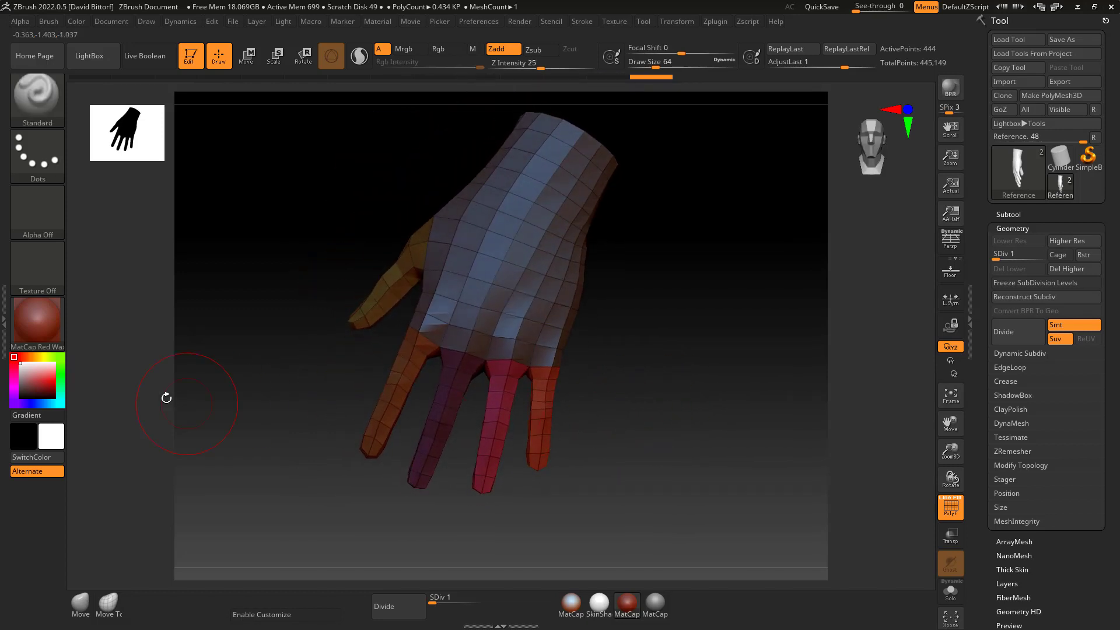
click(30, 325)
click(378, 288)
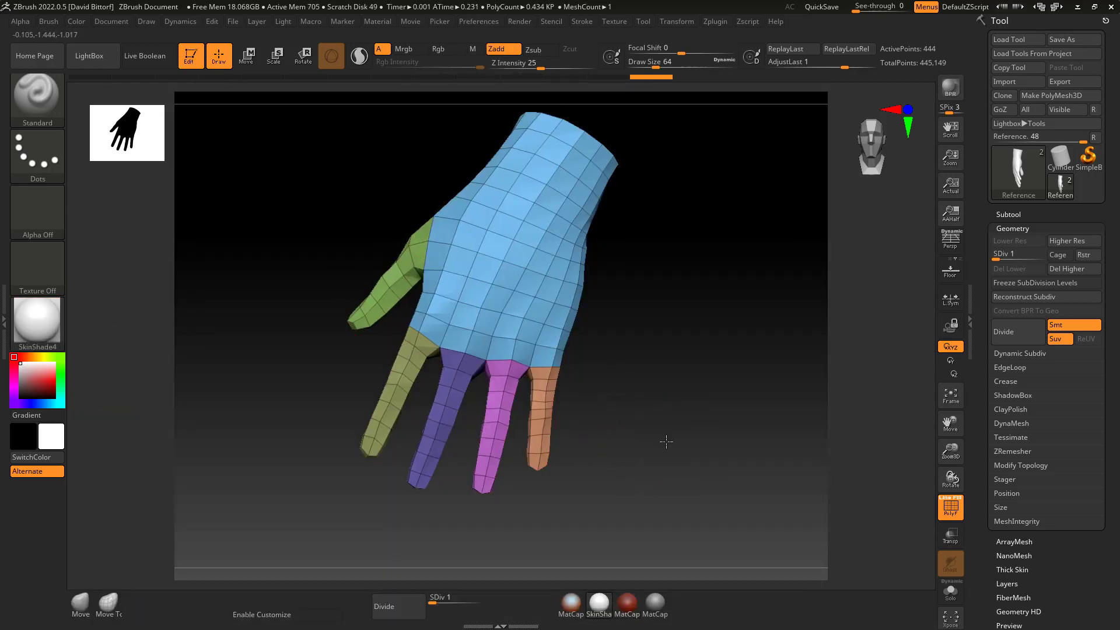
Isolate the index finger's polygroup, mask the whole finger, and show the rest of the hand again
ctrl+shift+click(406, 402)
ctrl+drag(270, 285, 481, 509)
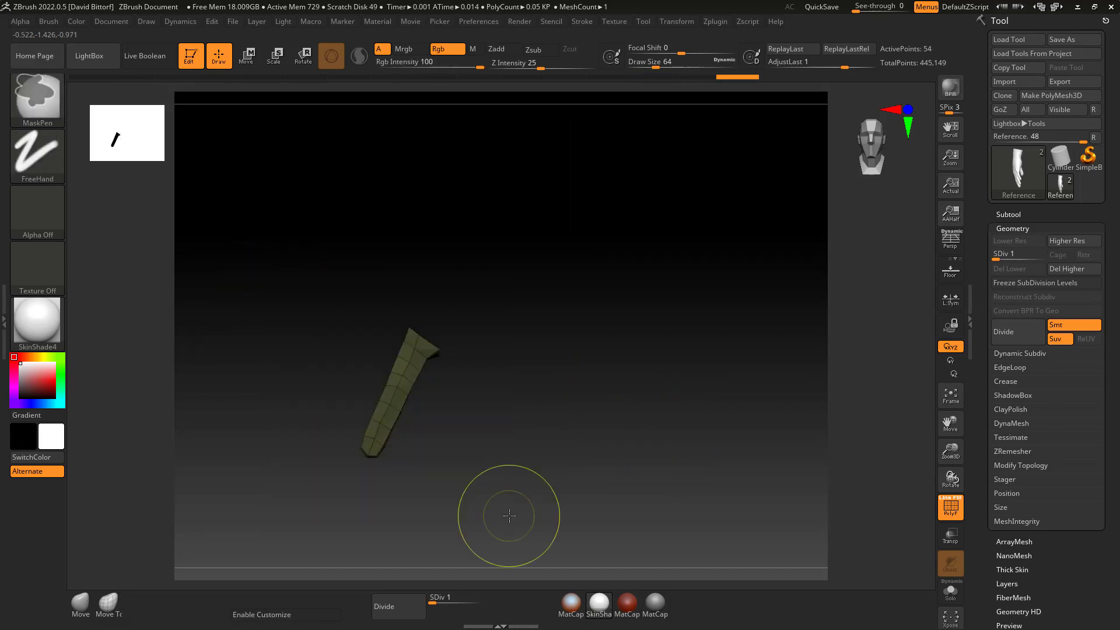
ctrl+shift+click(605, 463)
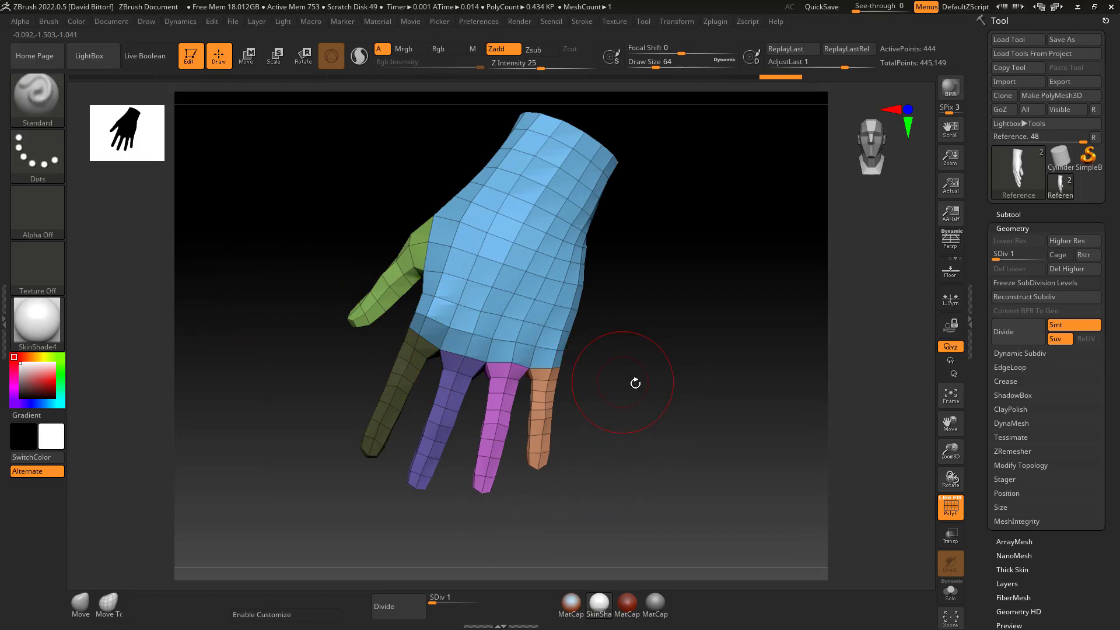
Clear the mask from the index finger
key(ctrl)
ctrl+drag(648, 361, 677, 395)
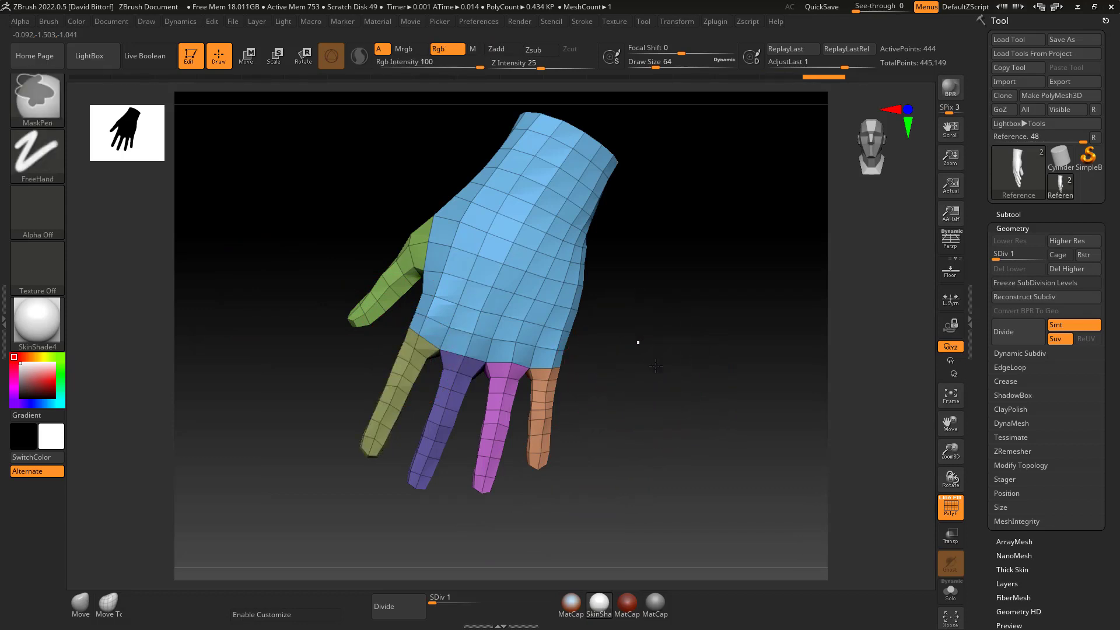
ctrl+drag(637, 341, 717, 412)
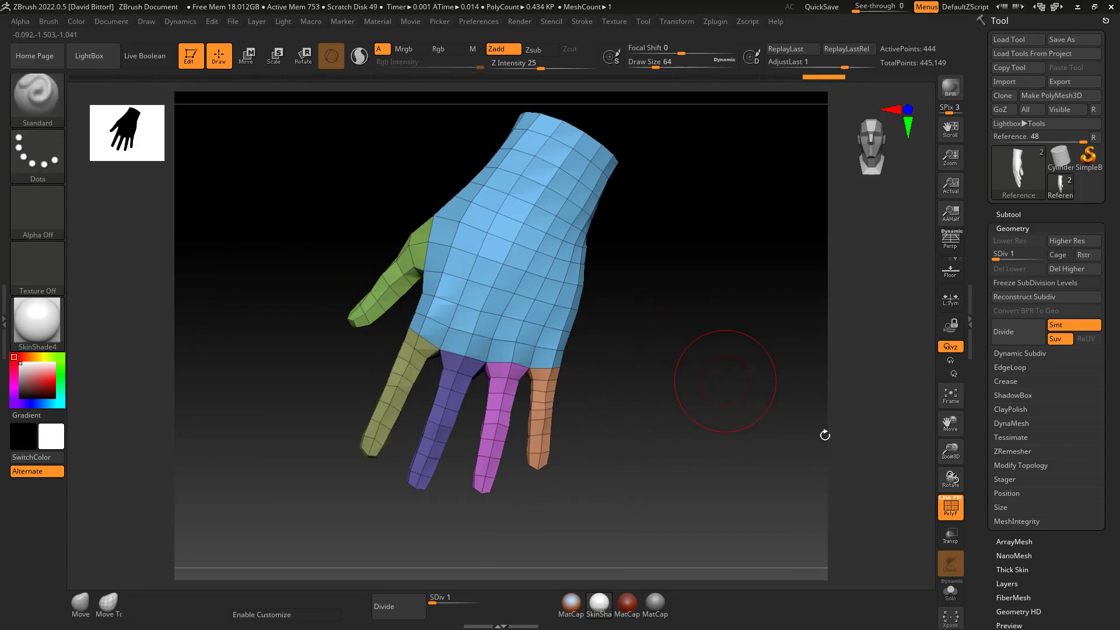
Turn off the polyframe display and hide the middle and index fingers by their polygroups
click(951, 507)
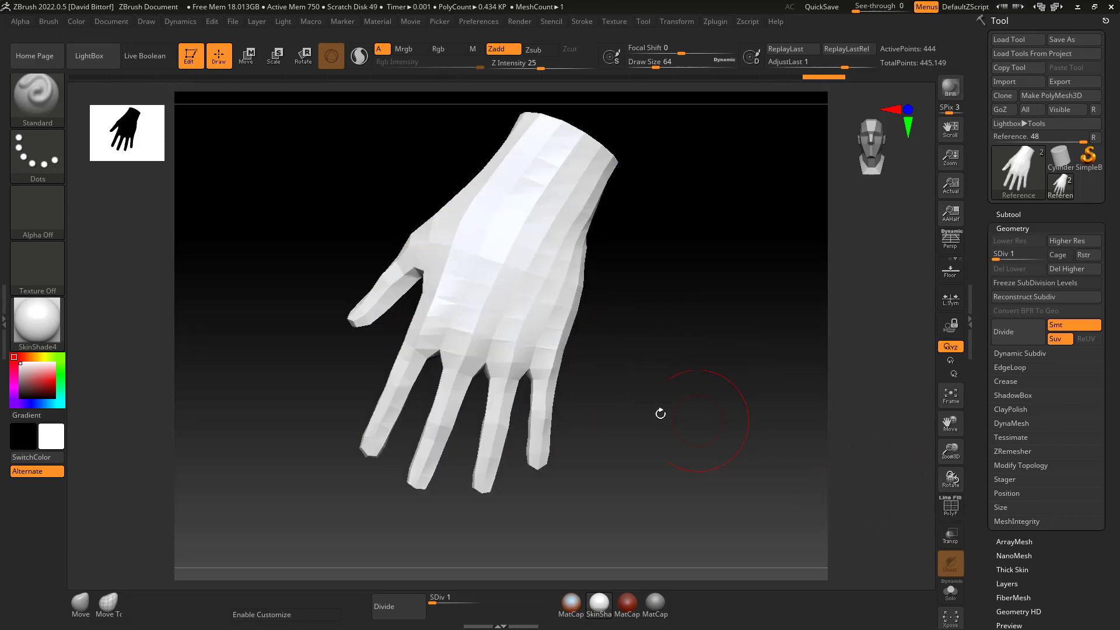
ctrl+shift+click(449, 419)
ctrl+shift+click(446, 411)
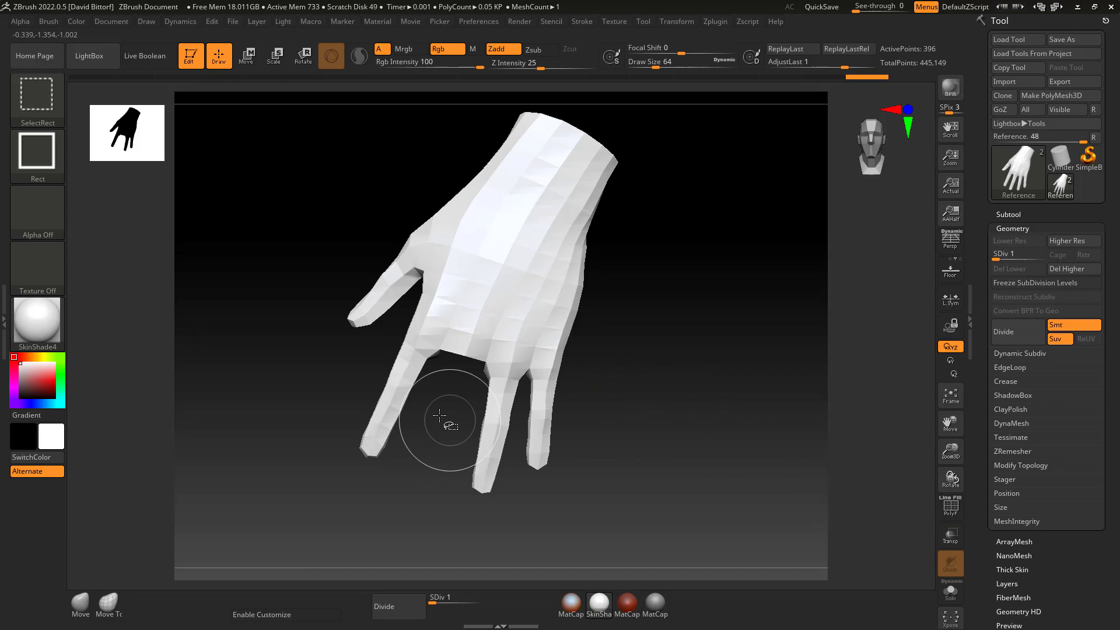
ctrl+shift+click(406, 389)
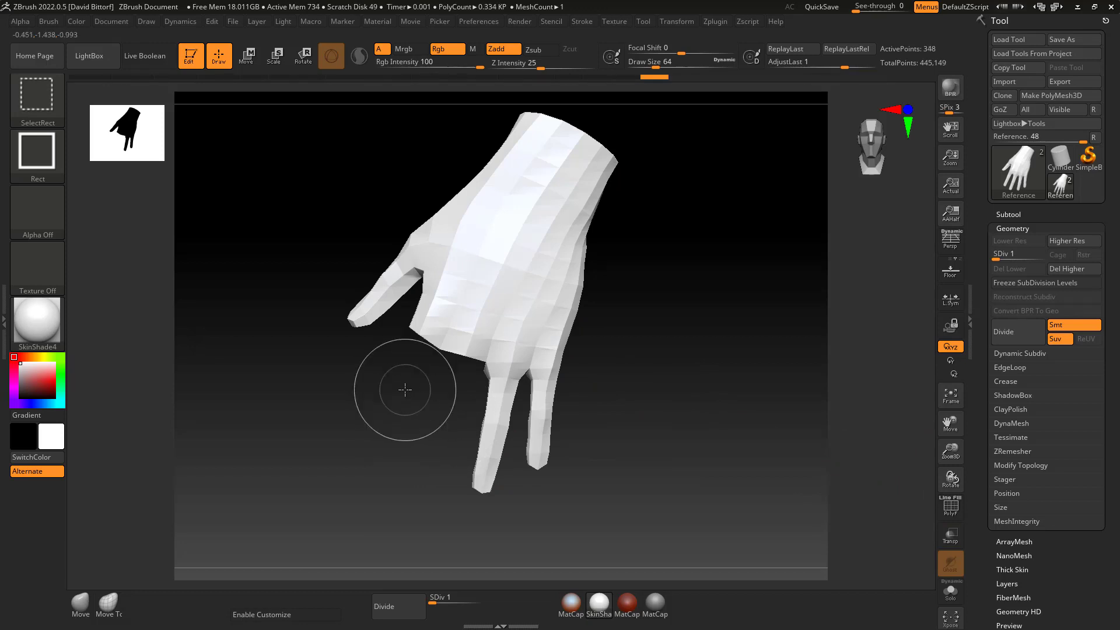
Show the whole hand again and set its subdivision level to 6
ctrl+shift+click(498, 413)
ctrl+shift+click(645, 408)
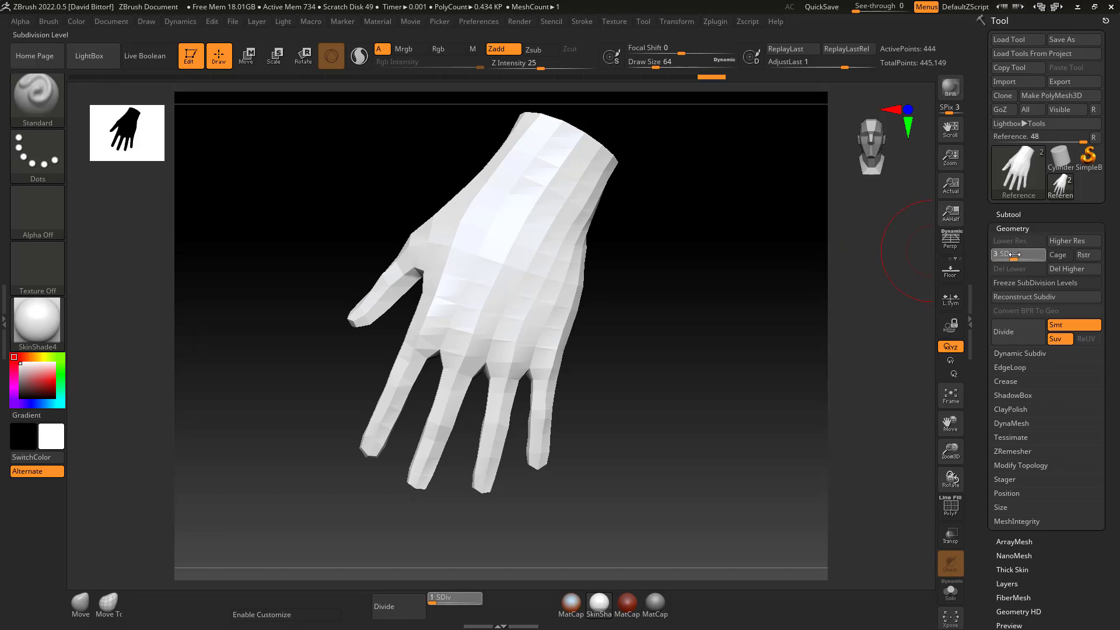
click(1038, 257)
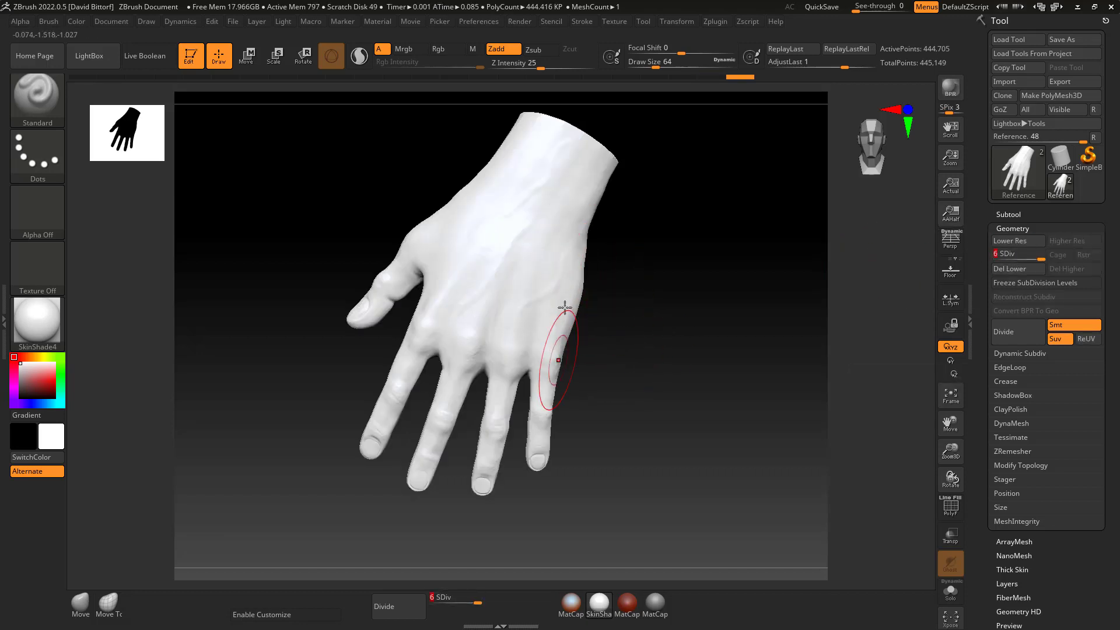
Hide the middle and index fingers of the high-resolution hand by their polygroups, and show the whole hand again
ctrl+shift+click(445, 409)
ctrl+shift+click(405, 370)
ctrl+alt+shift+click(401, 375)
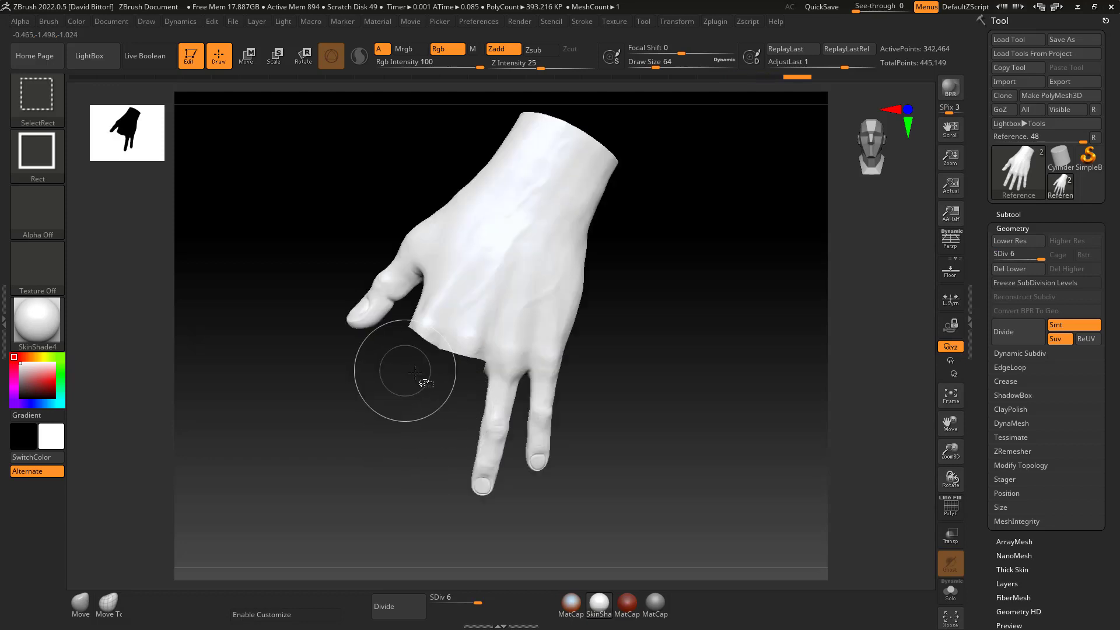
ctrl+alt+shift+click(495, 405)
ctrl+alt+shift+click(600, 416)
ctrl+shift+click(600, 416)
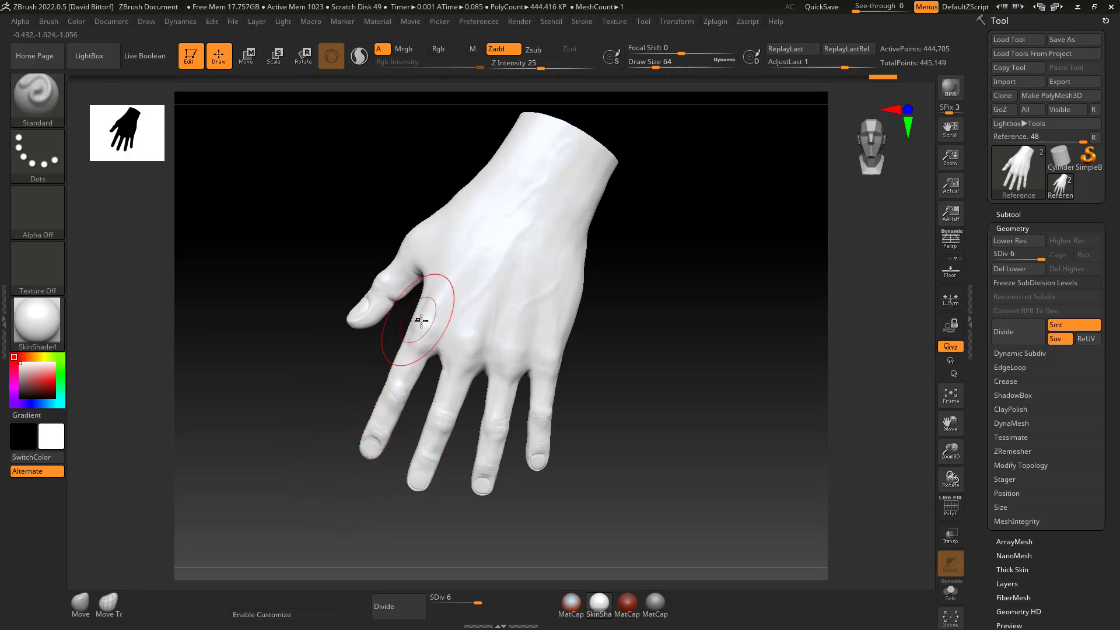
drag(421, 320, 513, 292)
drag(647, 358, 687, 371)
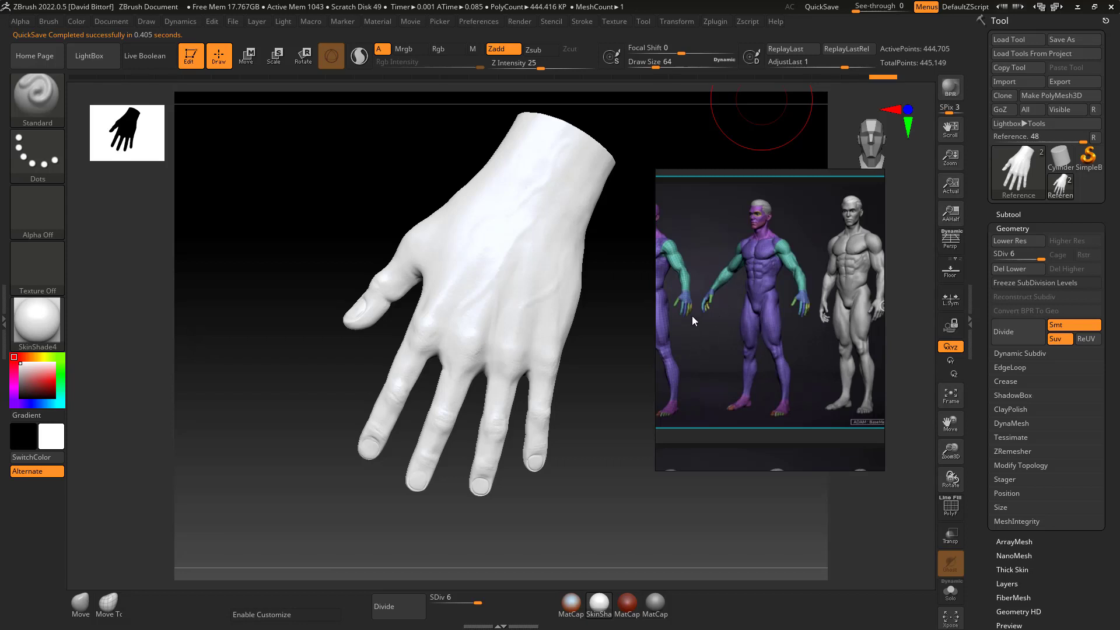
Make the Practice_Hand subtool active and turn on its polyframe display
click(1016, 215)
click(1058, 124)
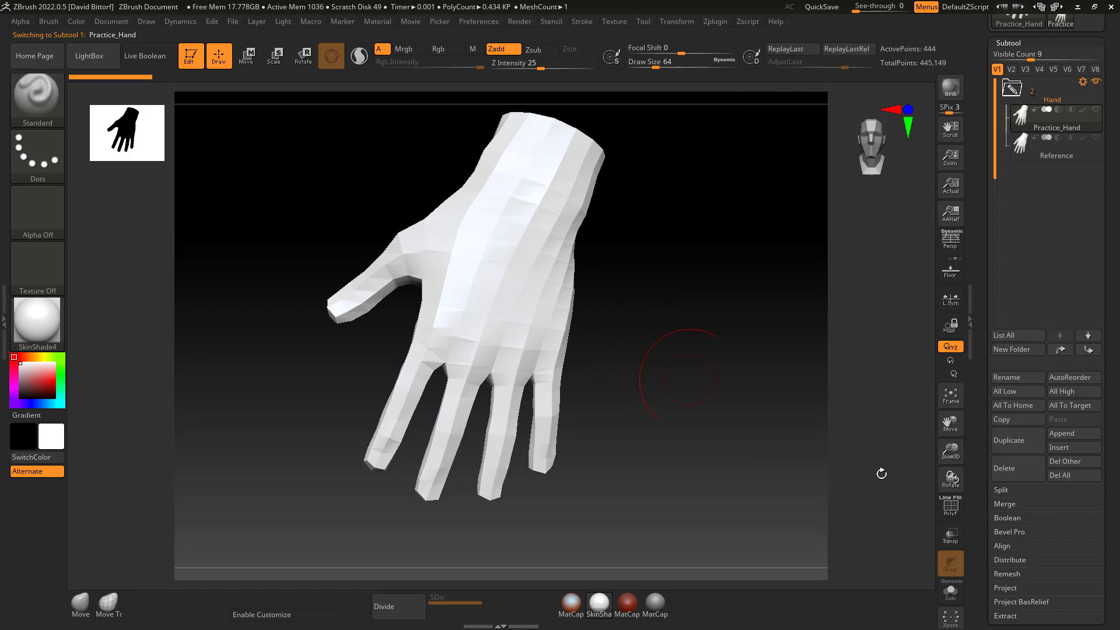
click(951, 506)
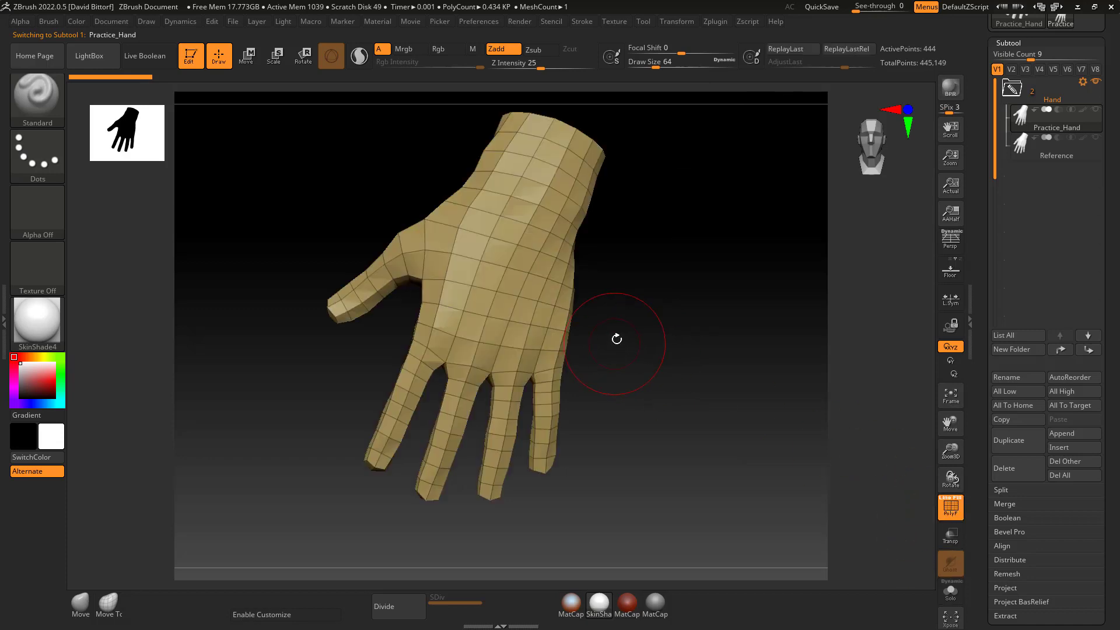
mouse_move(616, 339)
mouse_down()
mouse_move(655, 320)
mouse_move(575, 317)
mouse_move(662, 312)
mouse_move(687, 342)
mouse_up()
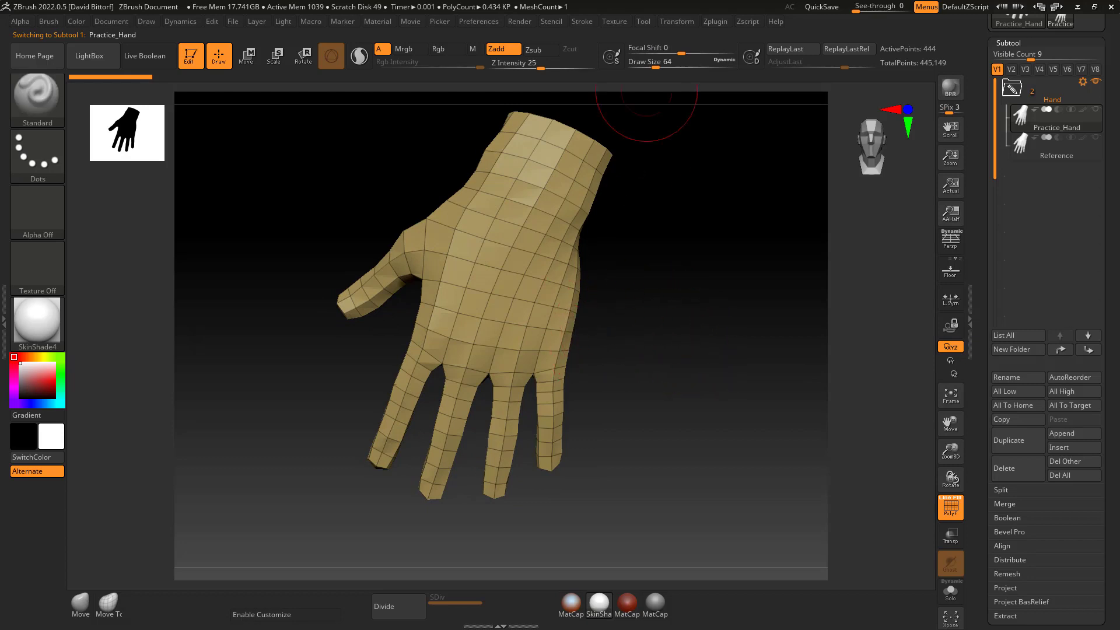
Hide the four fingers of the practice hand below the palm with a rectangular selection, and show the whole hand again
key(ctrl+shift)
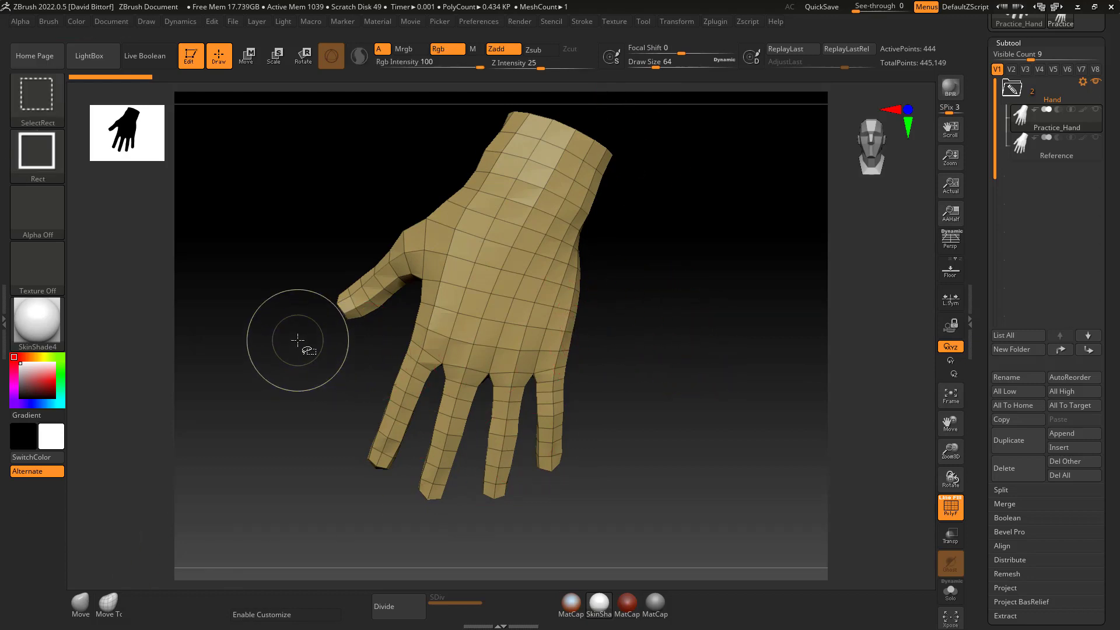
ctrl+shift+drag(297, 340, 636, 531)
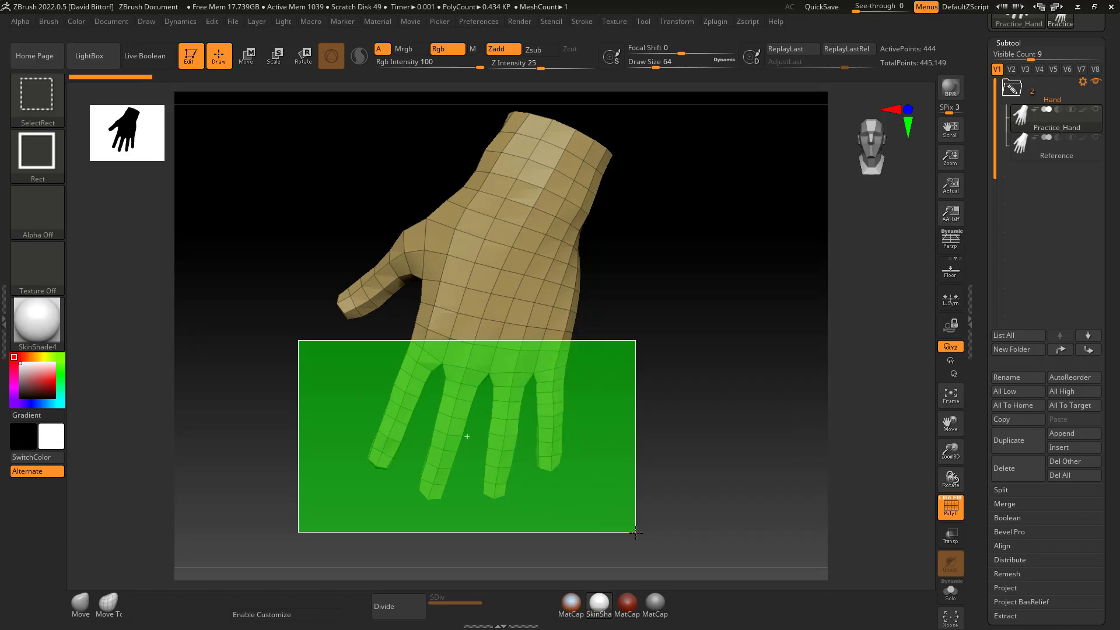
key(alt)
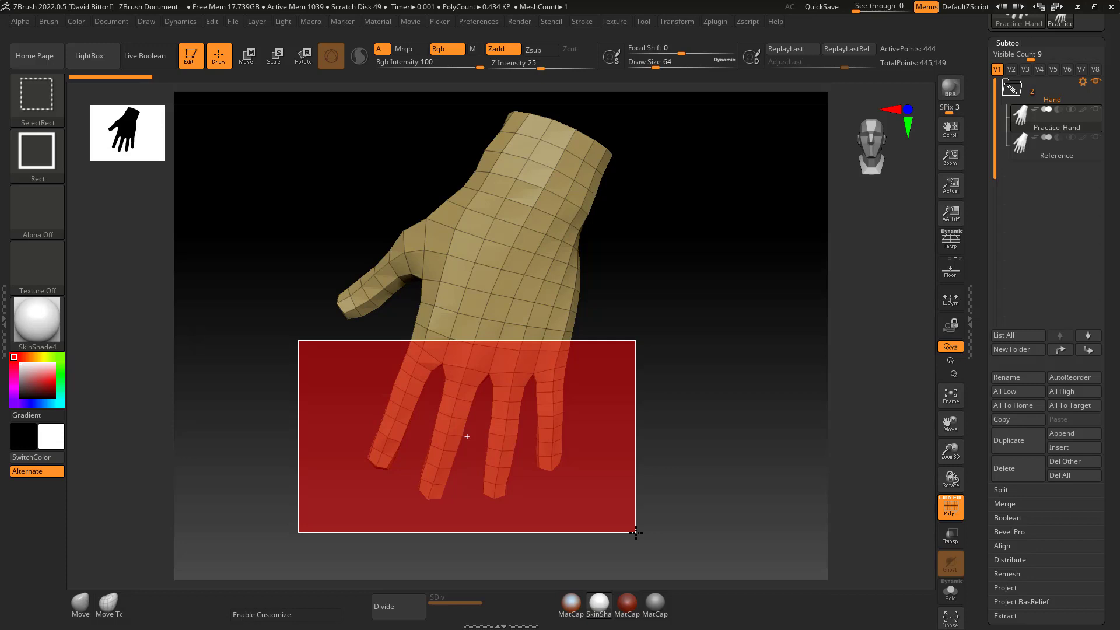
ctrl+alt+shift+drag(636, 532, 636, 532)
ctrl+shift+click(671, 434)
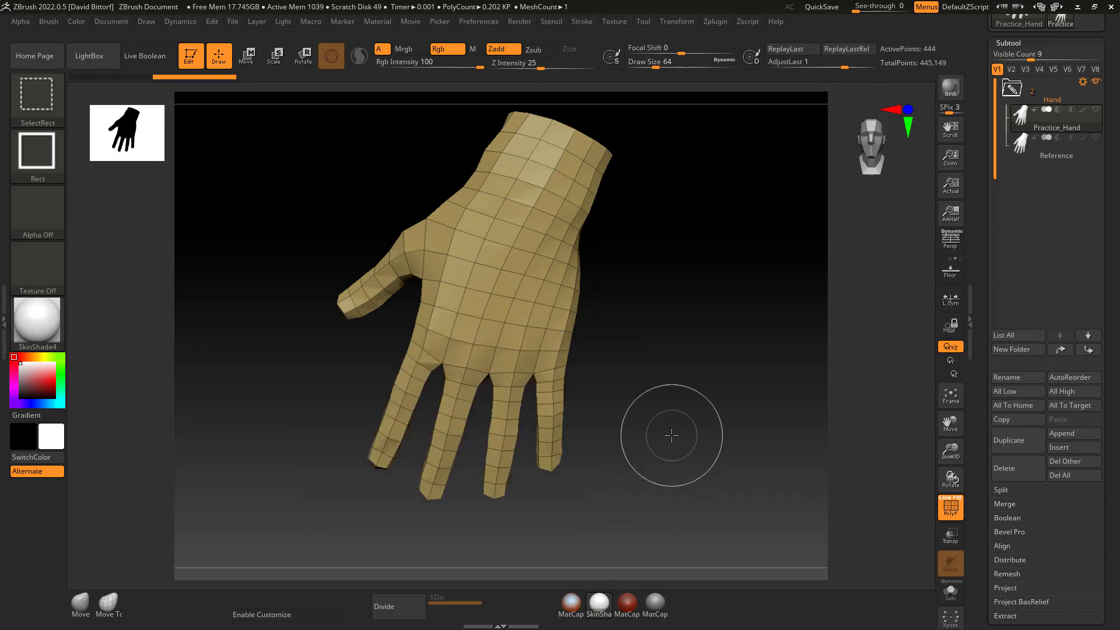
Switch the visibility selection brush to SelectLasso and test it by isolating the index finger, restoring the whole hand
mouse_move(652, 332)
mouse_down()
mouse_move(680, 315)
mouse_move(690, 347)
mouse_move(712, 334)
mouse_up()
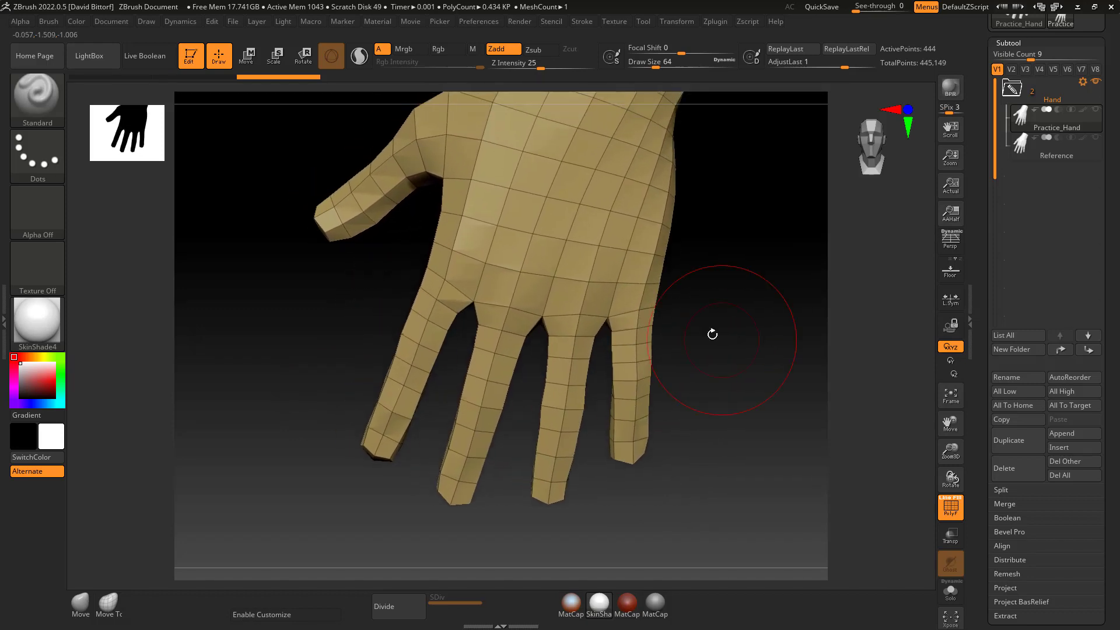
key(ctrl+shift)
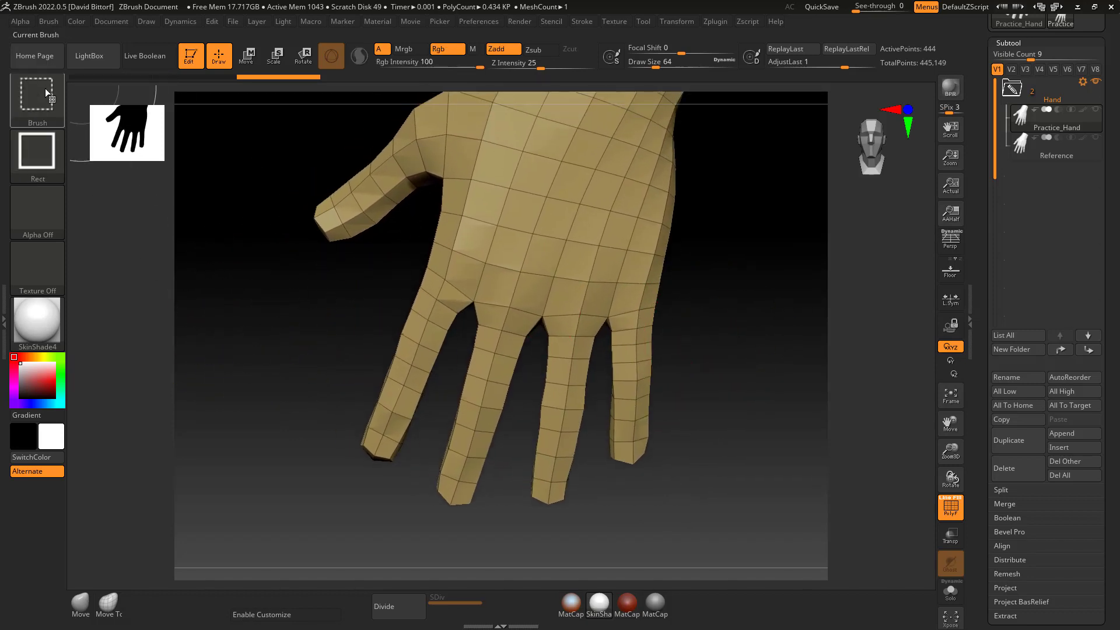
key(ctrl+shift)
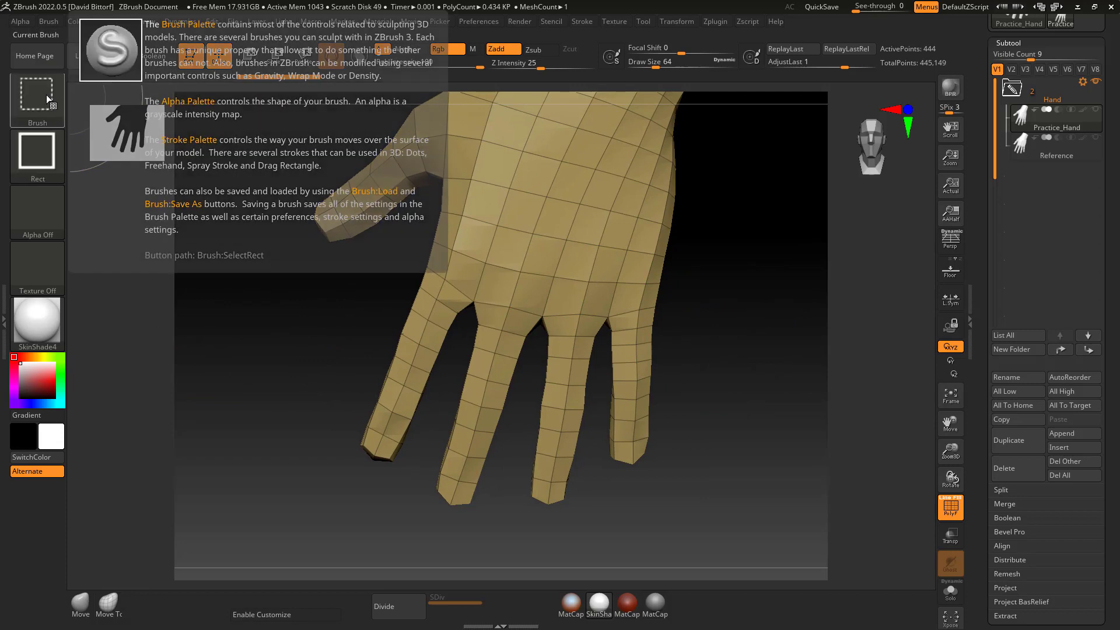
click(47, 94)
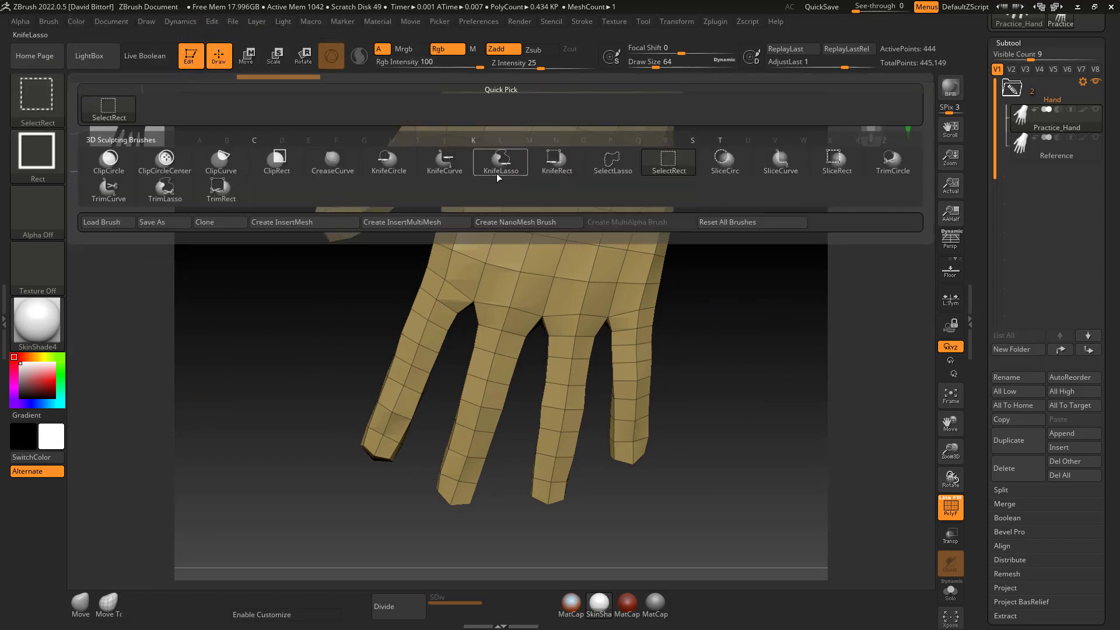
click(613, 163)
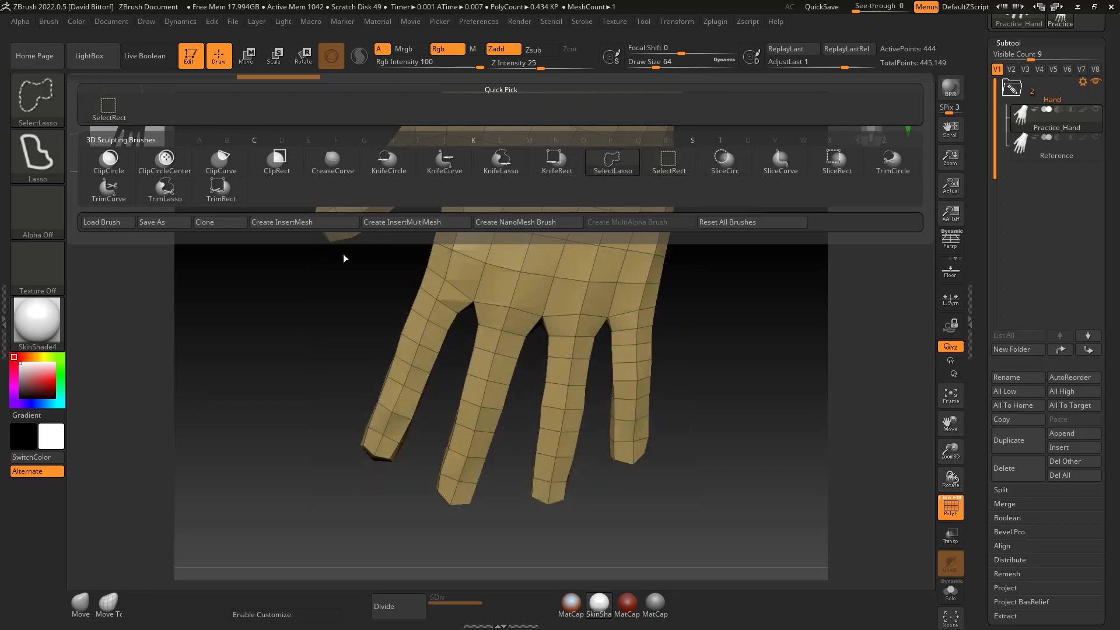
mouse_move(355, 275)
ctrl+shift+mouse_down()
mouse_move(270, 417)
mouse_move(409, 477)
mouse_move(449, 355)
mouse_move(481, 312)
mouse_move(477, 295)
mouse_move(419, 248)
mouse_move(375, 350)
mouse_move(397, 378)
ctrl+shift+mouse_up()
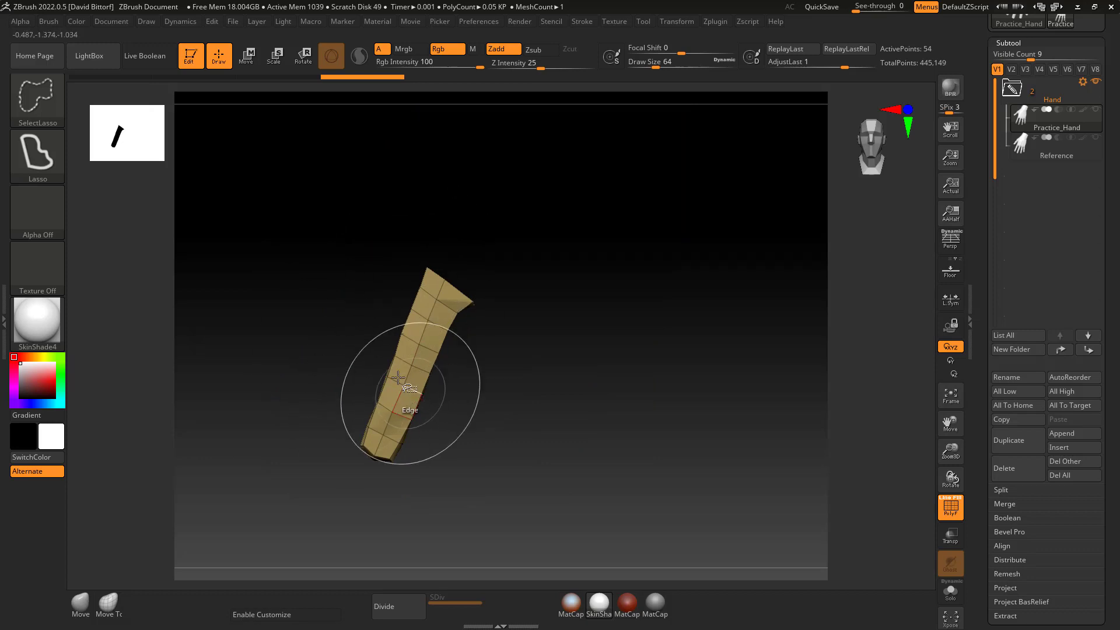
ctrl+shift+click(313, 318)
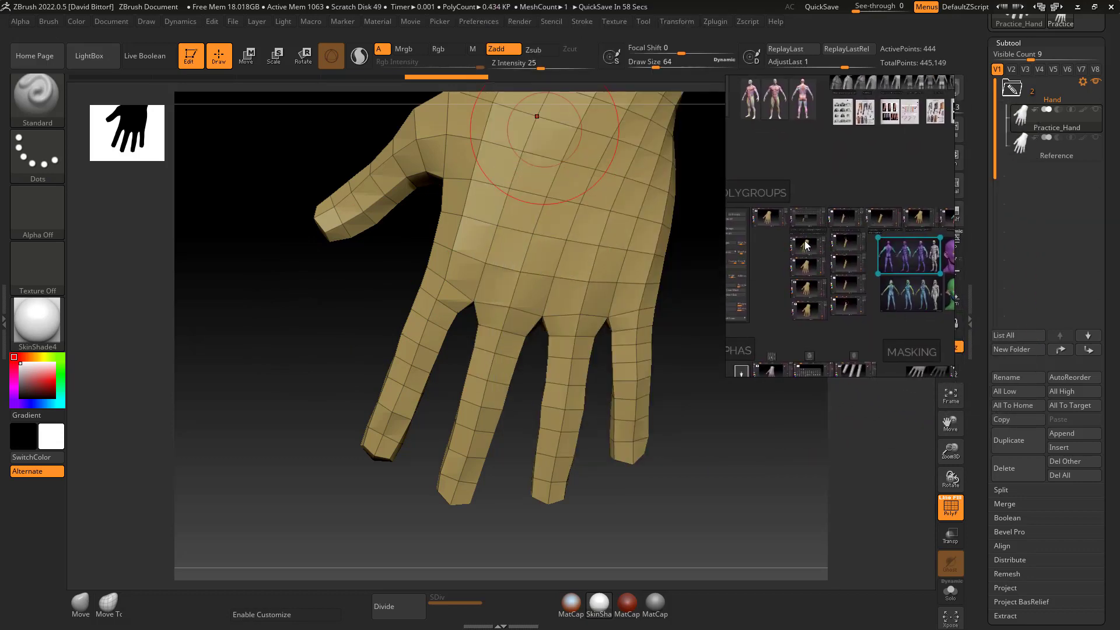
Examine the reference board's polygroup examples of correct and incorrect lasso outlines around the index finger
click(804, 242)
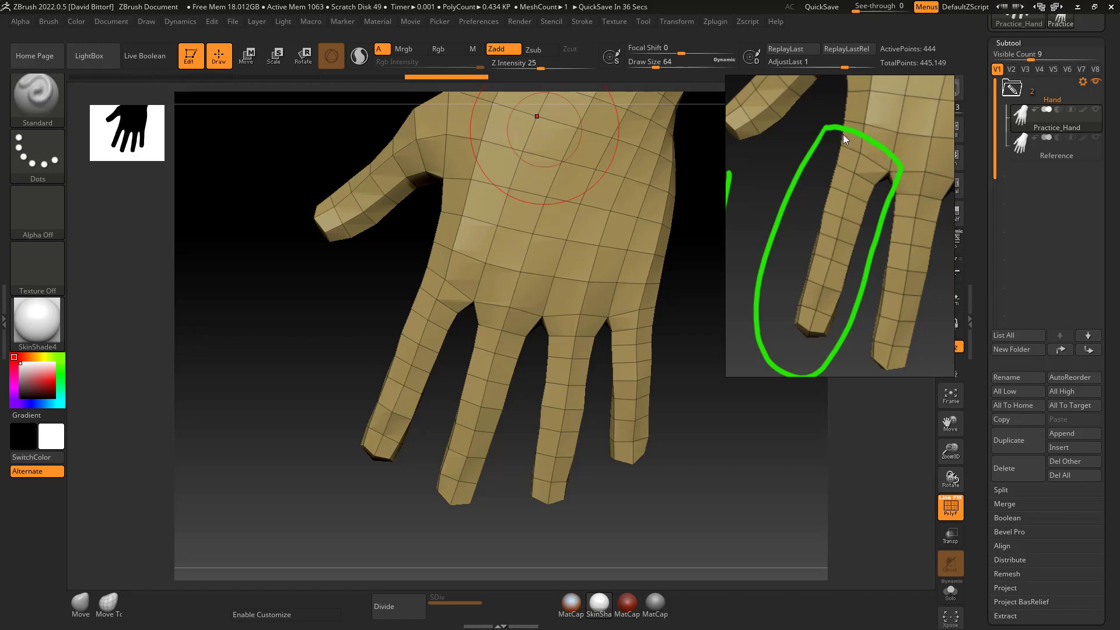
right_click(894, 209)
click(852, 236)
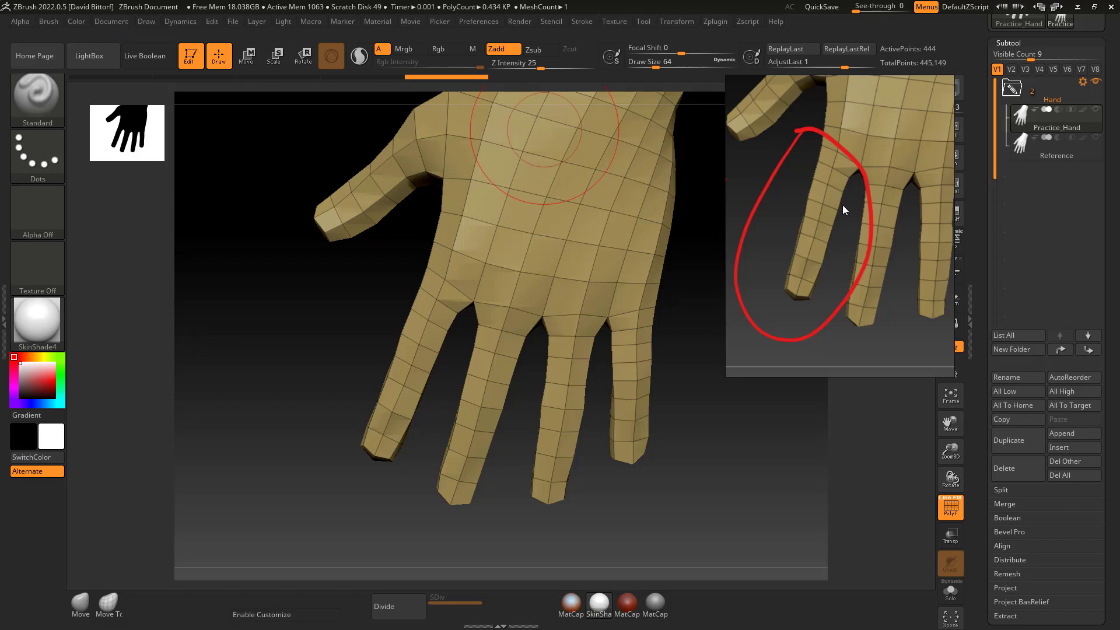
scroll(844, 204, down, 6)
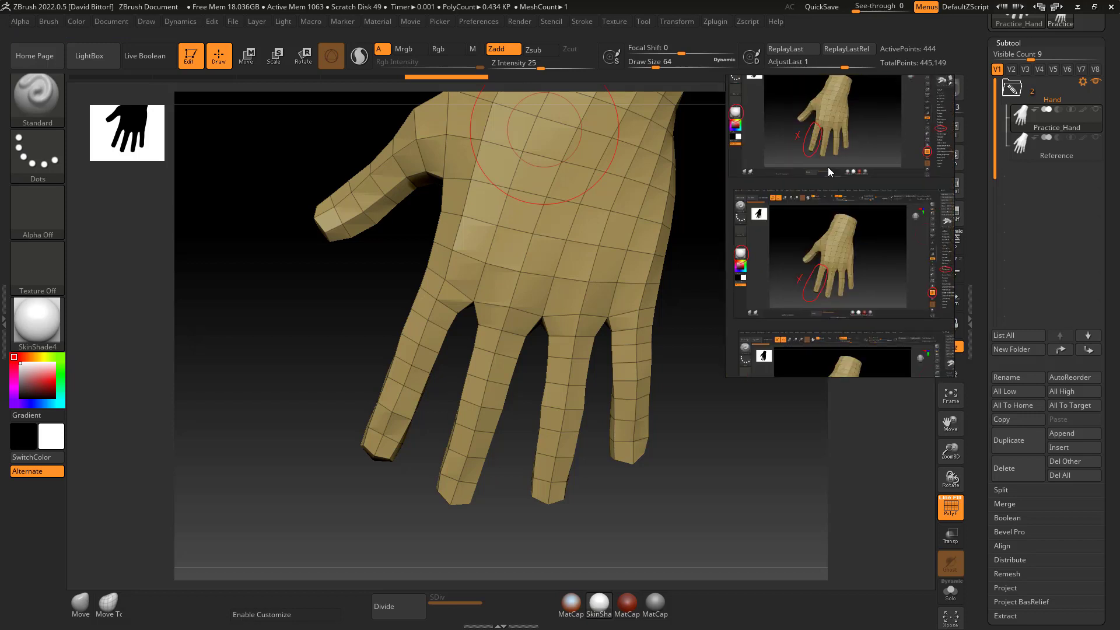
scroll(845, 257, up, 5)
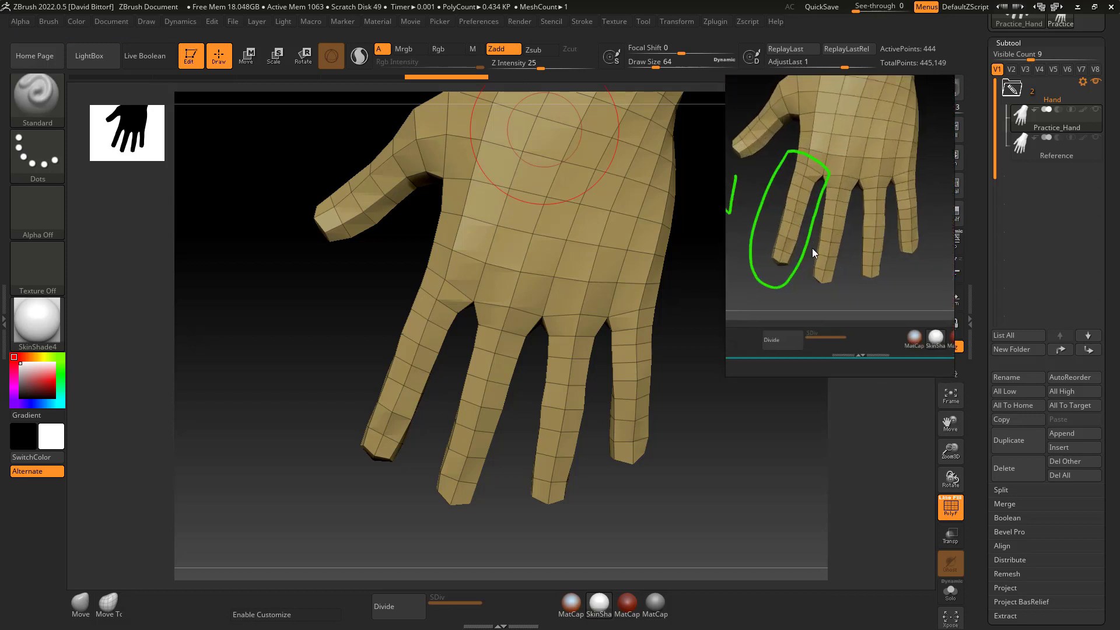
scroll(817, 239, up, 2)
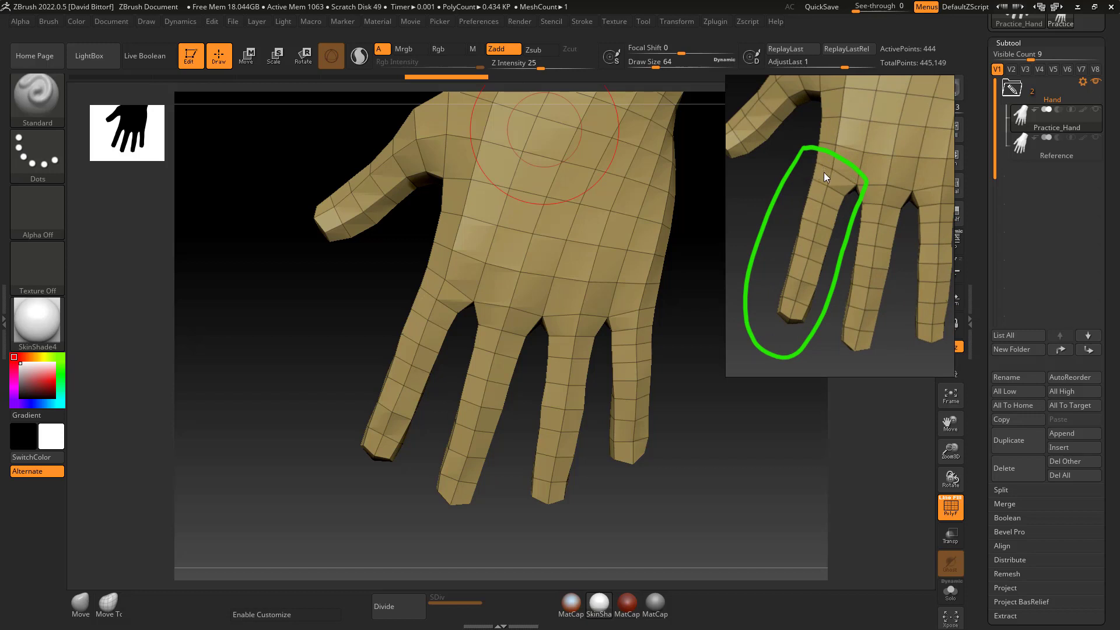
right_drag(776, 198, 834, 0)
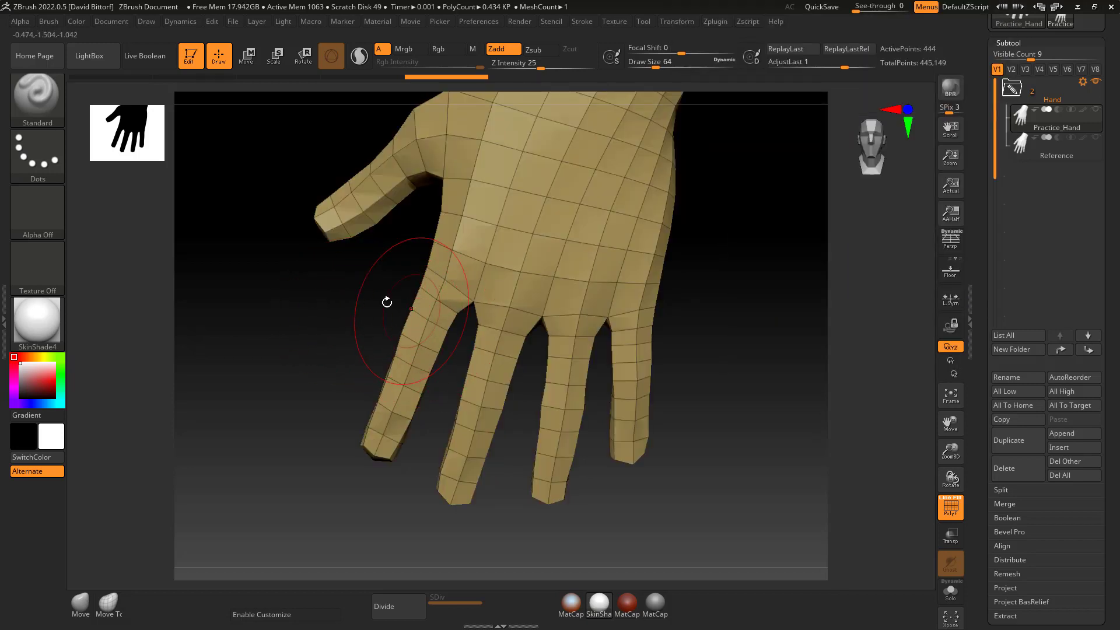
Isolate the practice hand's index finger with a lasso selection that follows the edge loop at its base
key(ctrl+shift)
mouse_move(394, 258)
ctrl+shift+mouse_down()
mouse_move(378, 489)
mouse_move(441, 402)
mouse_move(489, 306)
mouse_move(487, 286)
mouse_move(407, 238)
mouse_move(396, 255)
ctrl+shift+mouse_up()
drag(535, 388, 772, 360)
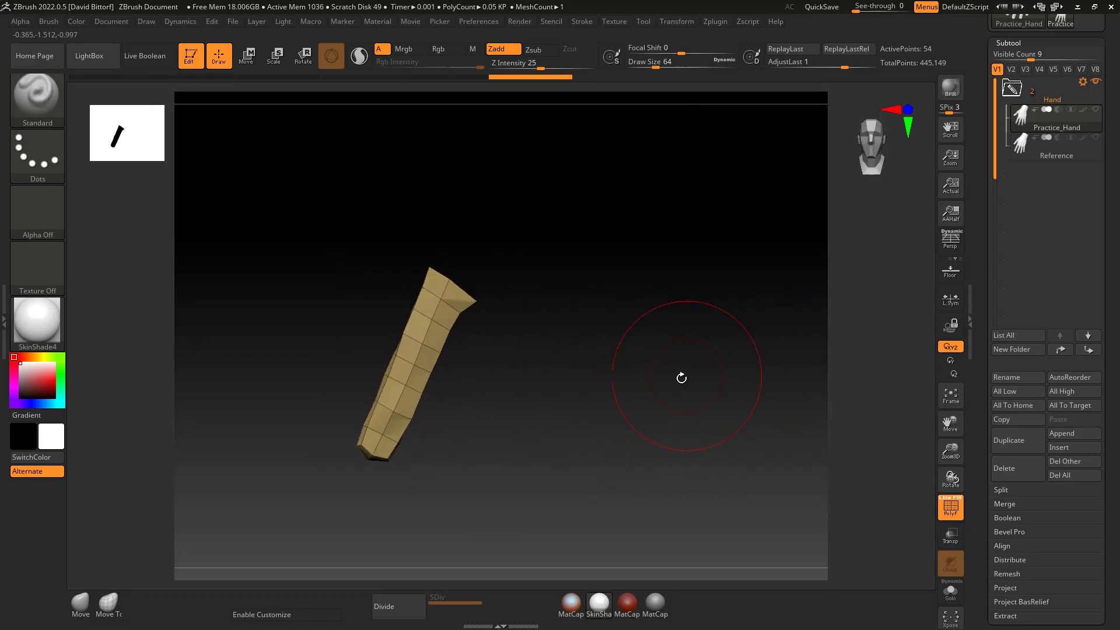
Assign the isolated index finger its own polygroup with GroupVisible, and show the whole hand again
click(1009, 44)
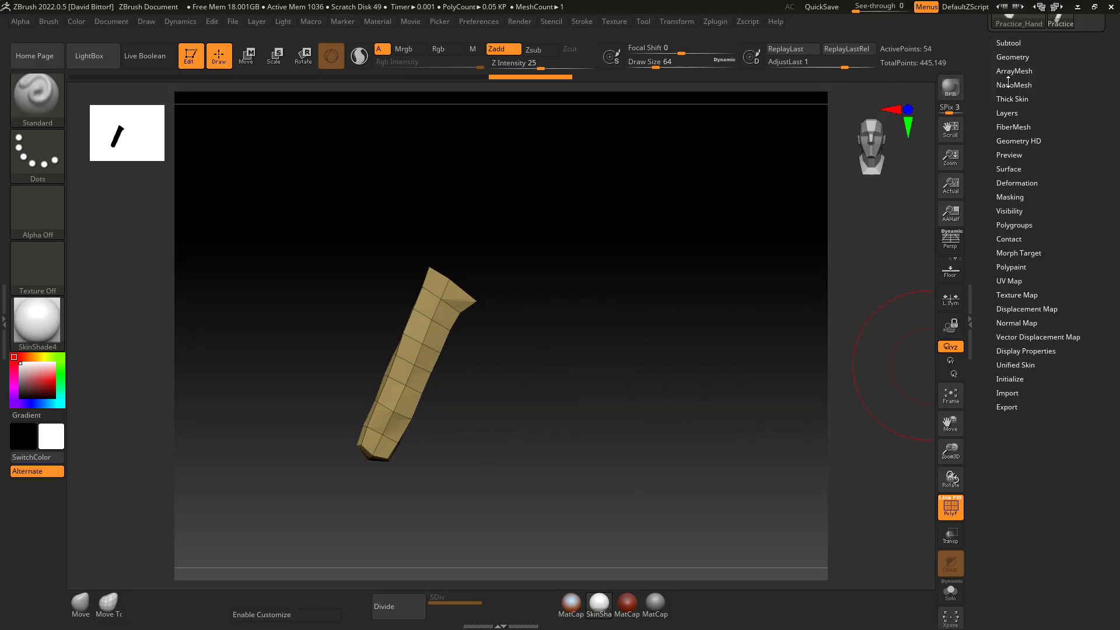
click(1015, 226)
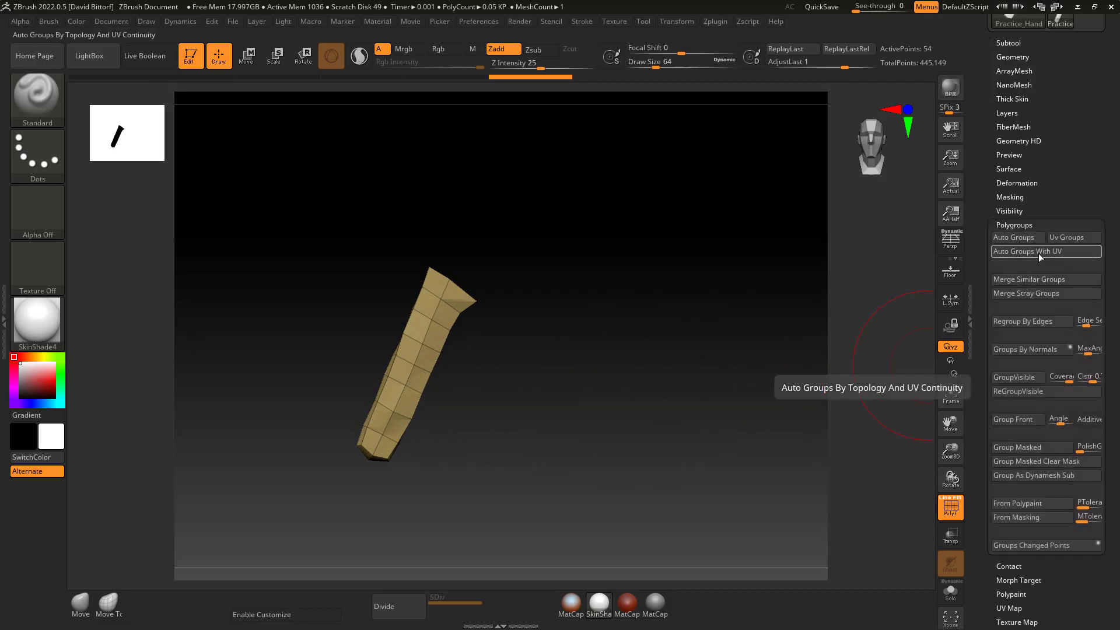
click(1018, 377)
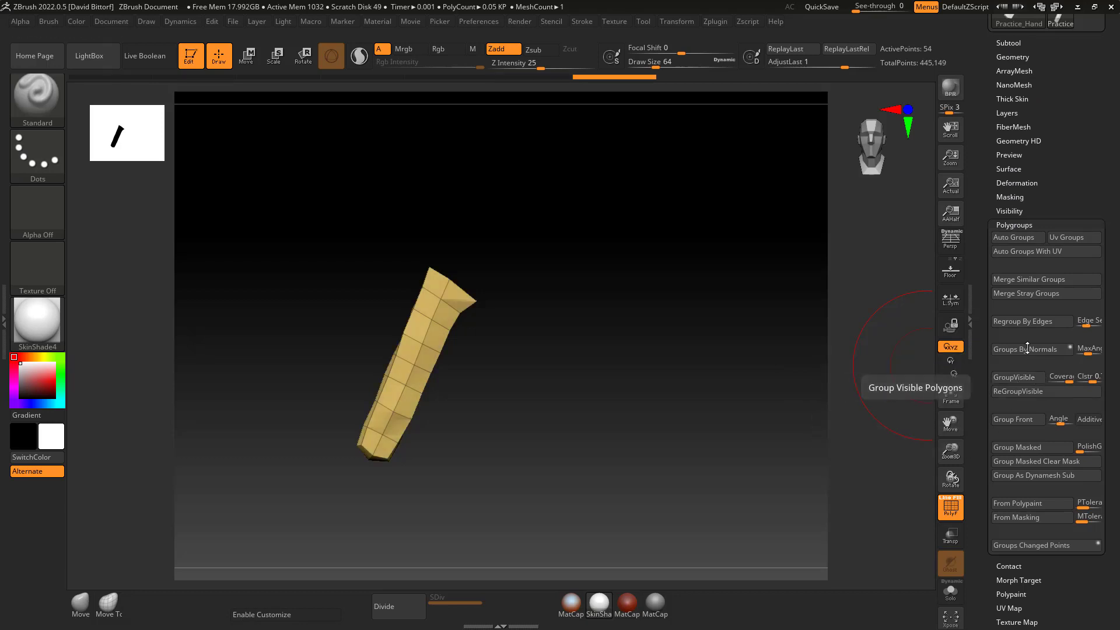
click(1025, 376)
click(1026, 376)
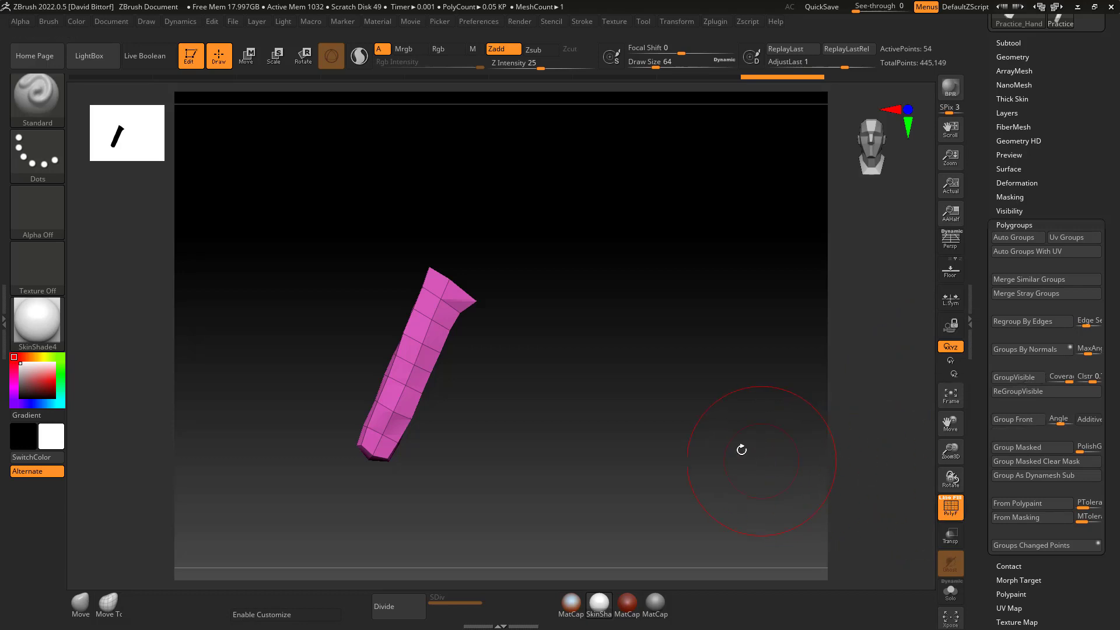
key(ctrl)
ctrl+shift+click(695, 387)
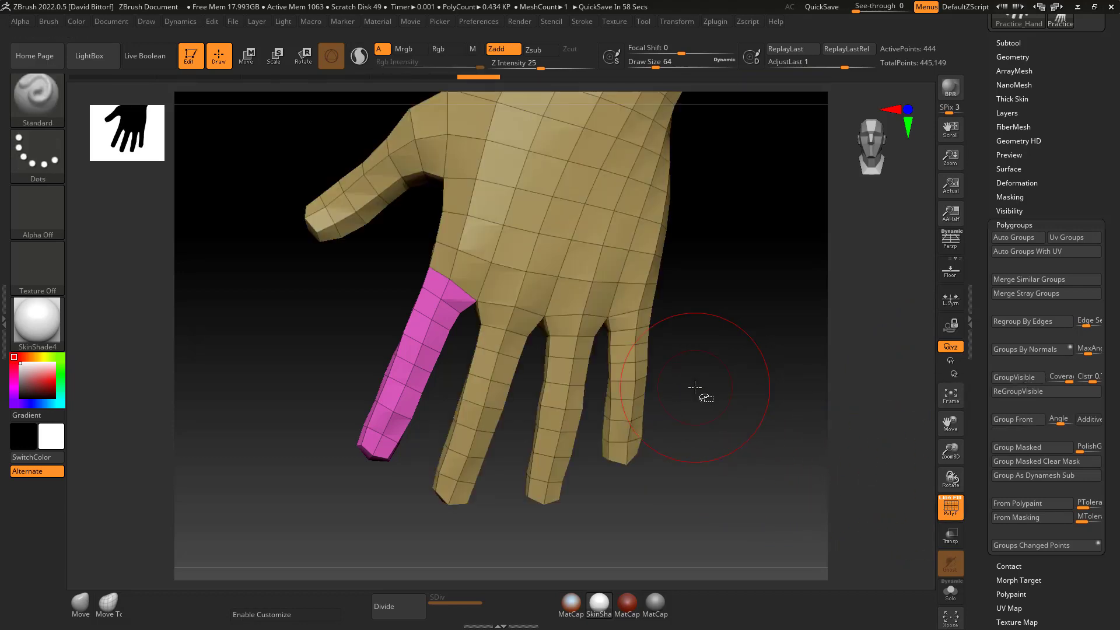
drag(712, 362, 707, 360)
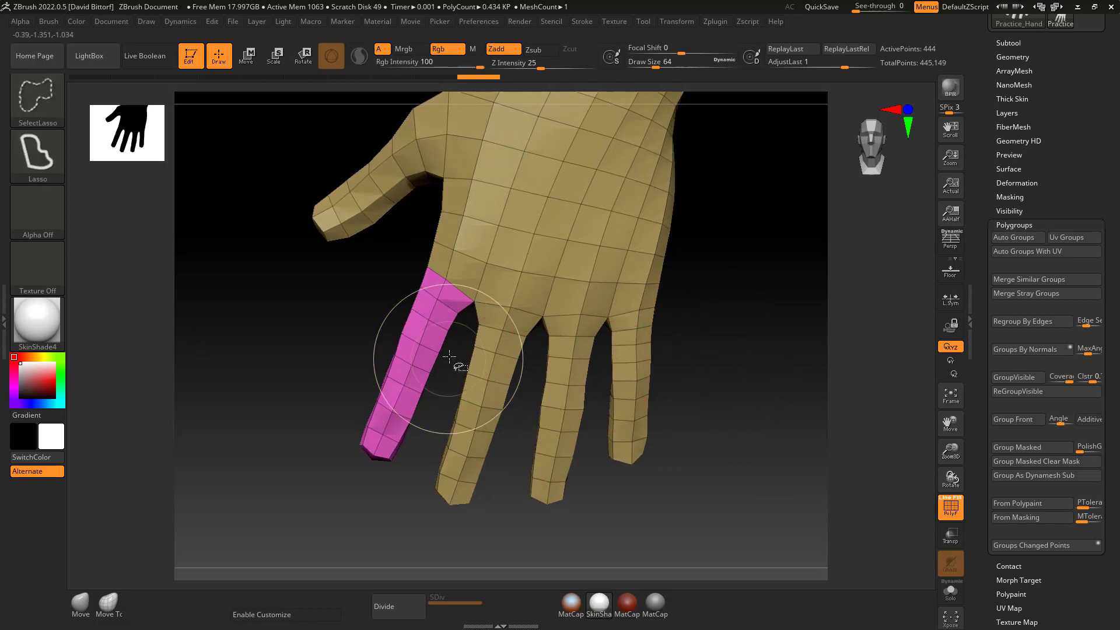
Isolate the middle finger with a lasso selection and inspect the polygons around its base
mouse_move(456, 351)
ctrl+shift+mouse_down()
mouse_move(437, 484)
mouse_move(523, 397)
mouse_move(548, 306)
mouse_move(528, 274)
ctrl+shift+mouse_up()
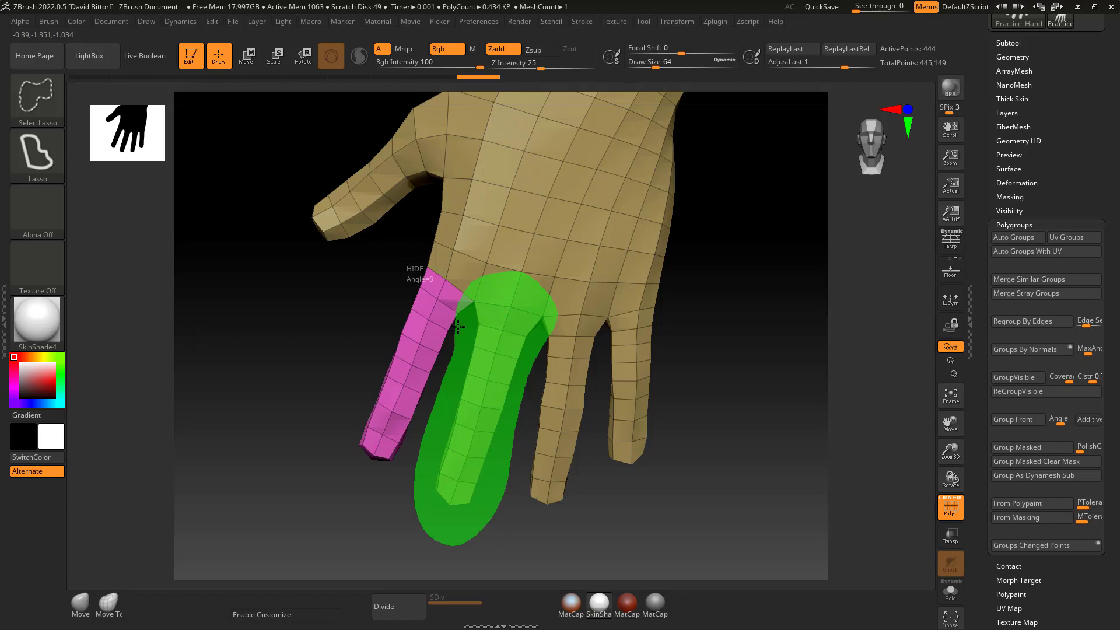
ctrl+shift+click(458, 327)
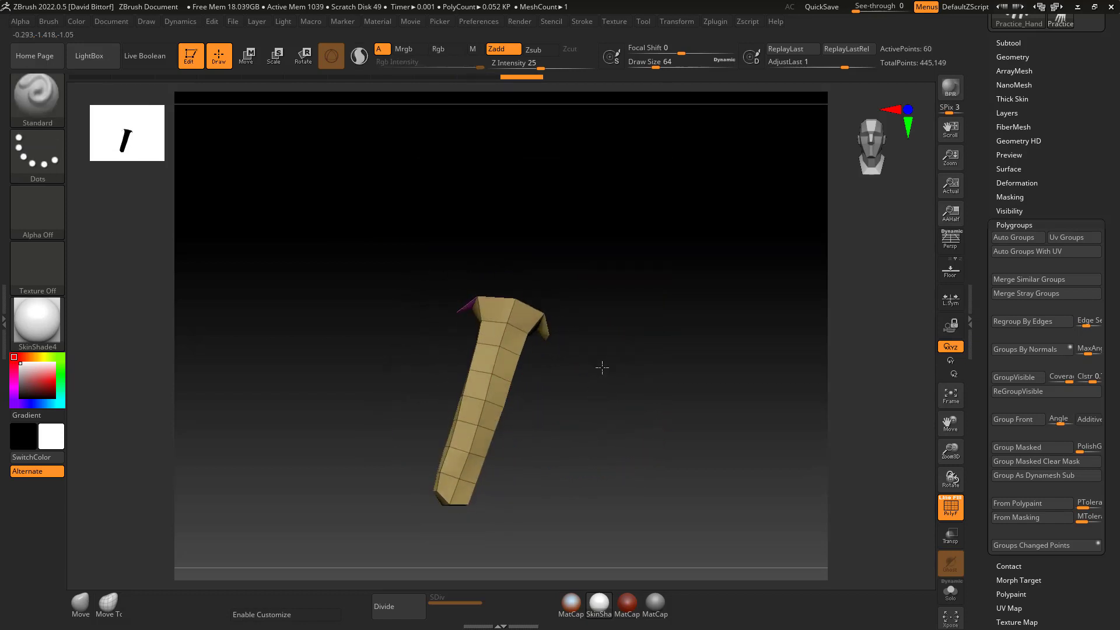
drag(601, 367, 593, 325)
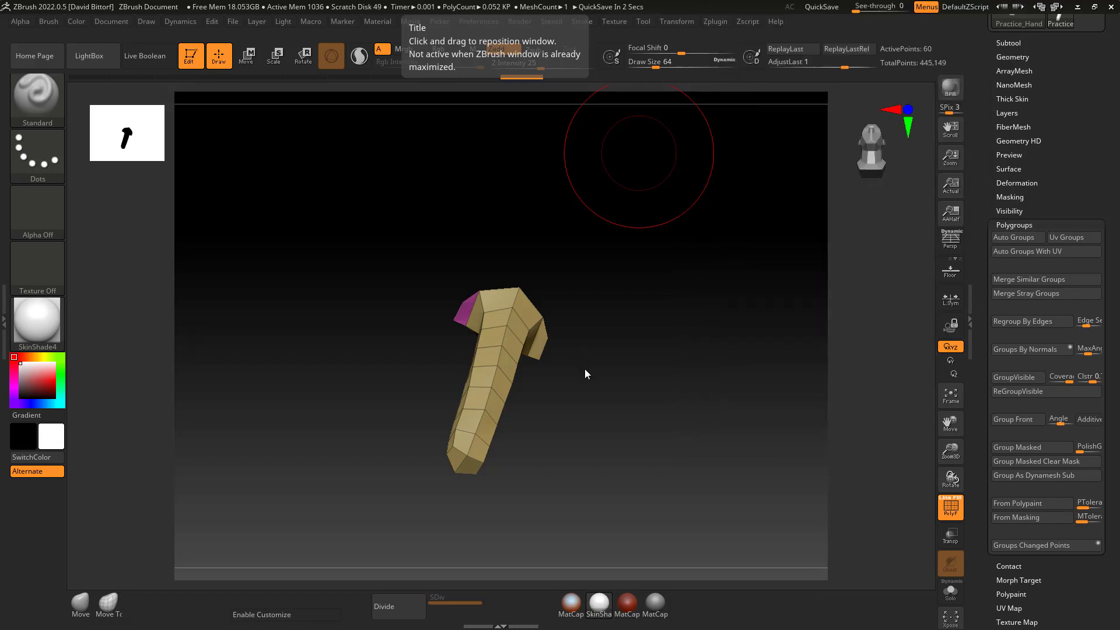
Hide the stray polygons on both sides of the isolated middle finger's base so only the finger is visible
drag(597, 345, 550, 331)
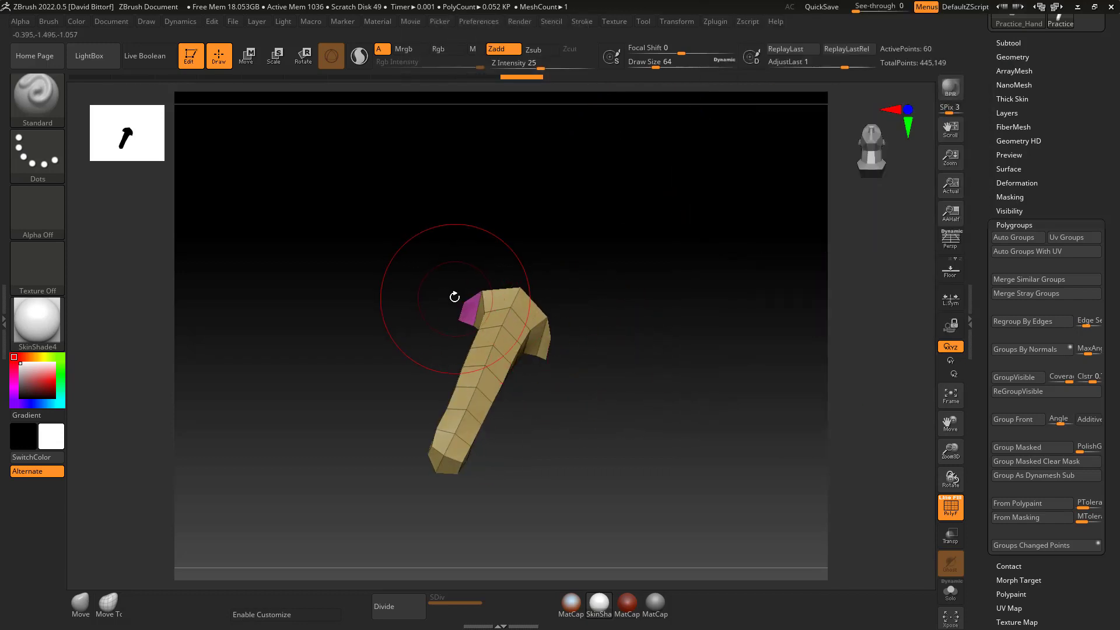
key(ctrl+shift)
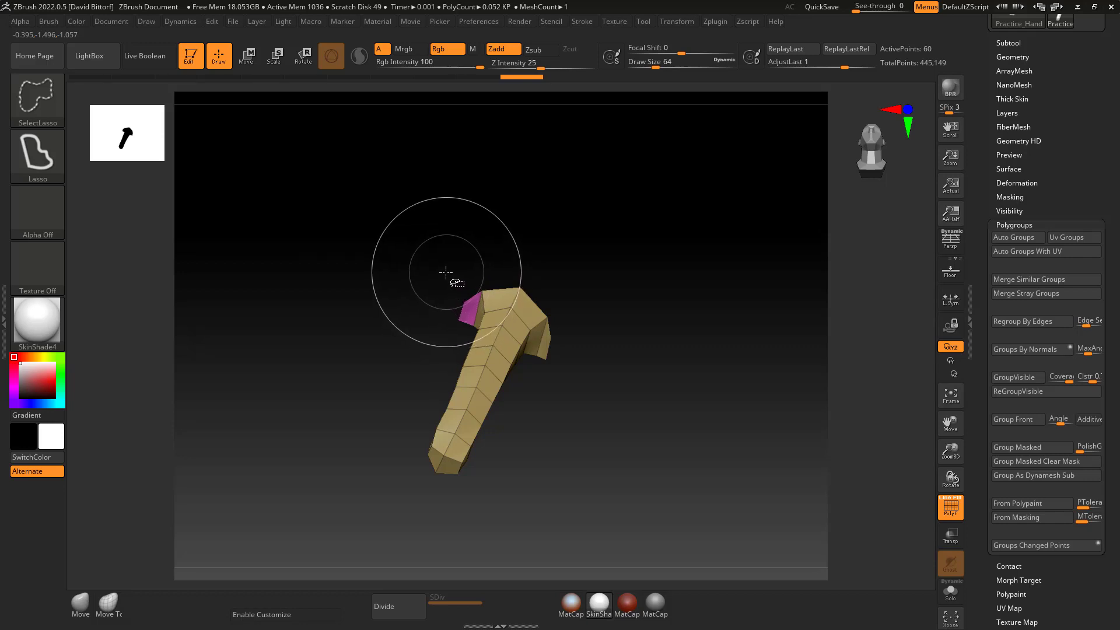
ctrl+shift+click(469, 300)
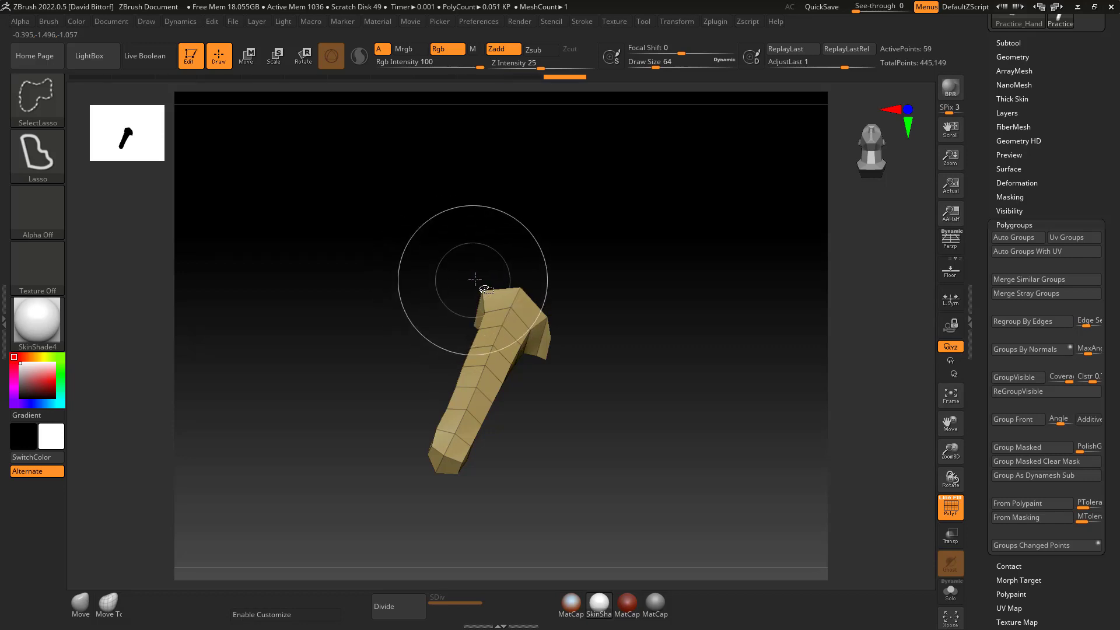
mouse_move(622, 347)
mouse_down()
mouse_move(640, 362)
mouse_move(602, 339)
mouse_move(622, 327)
mouse_move(582, 369)
mouse_move(511, 374)
mouse_move(625, 380)
mouse_move(647, 323)
mouse_move(630, 332)
mouse_move(649, 388)
mouse_move(623, 384)
mouse_up()
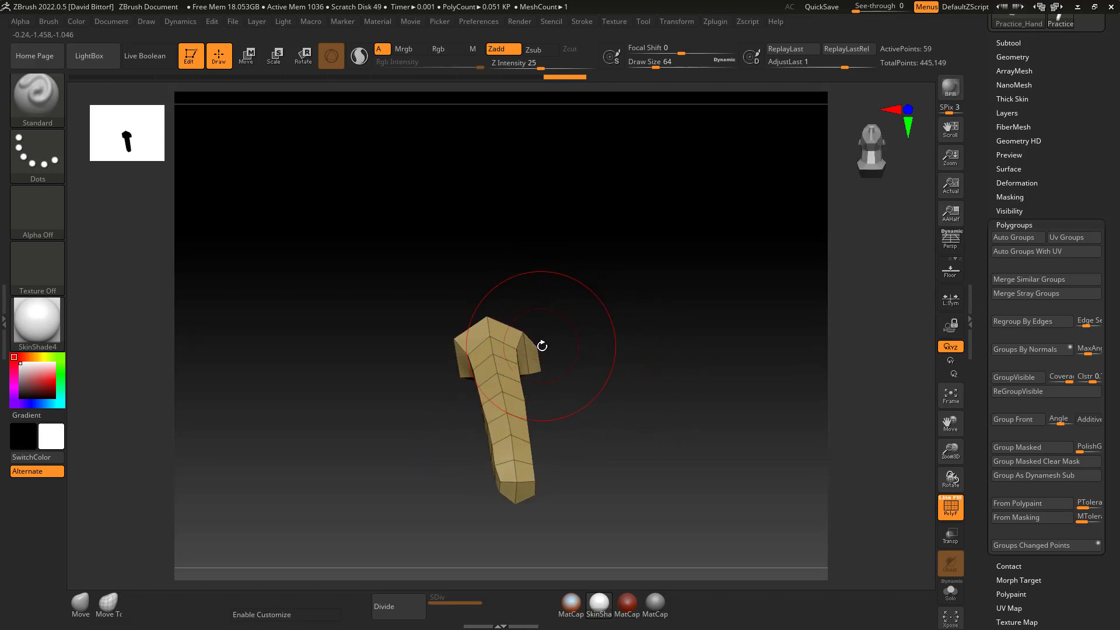
key(ctrl+shift)
mouse_move(540, 329)
ctrl+shift+mouse_down()
mouse_move(533, 346)
mouse_move(579, 387)
mouse_move(664, 330)
mouse_move(647, 257)
mouse_move(680, 288)
mouse_move(657, 286)
mouse_move(674, 317)
ctrl+shift+mouse_up()
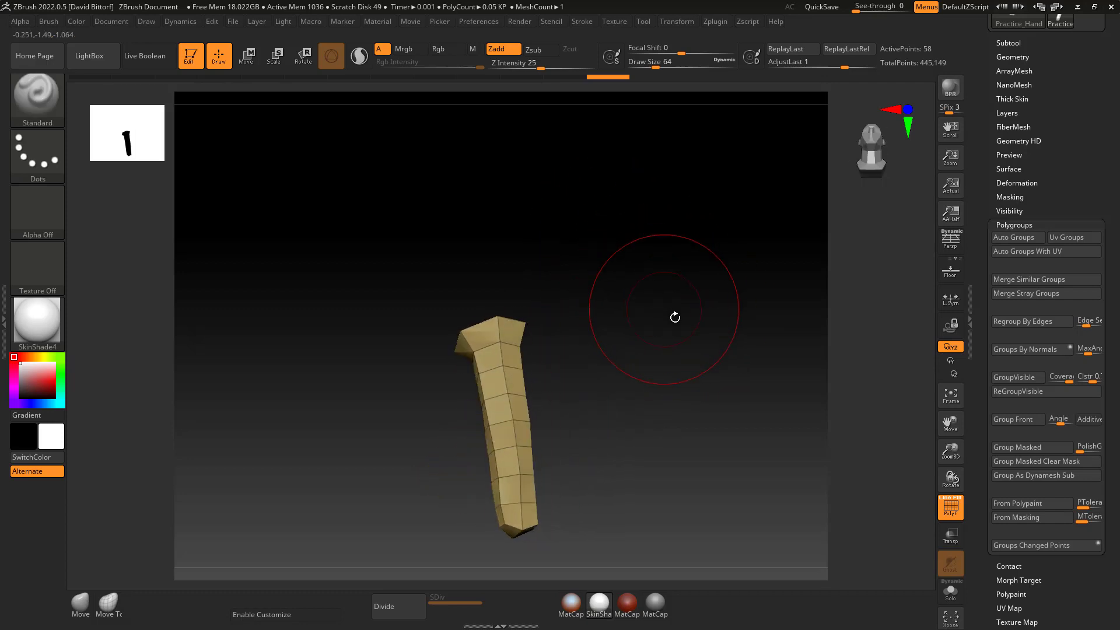
Assign the isolated middle finger its own polygroup with GroupVisible, and show the whole hand again
click(1024, 378)
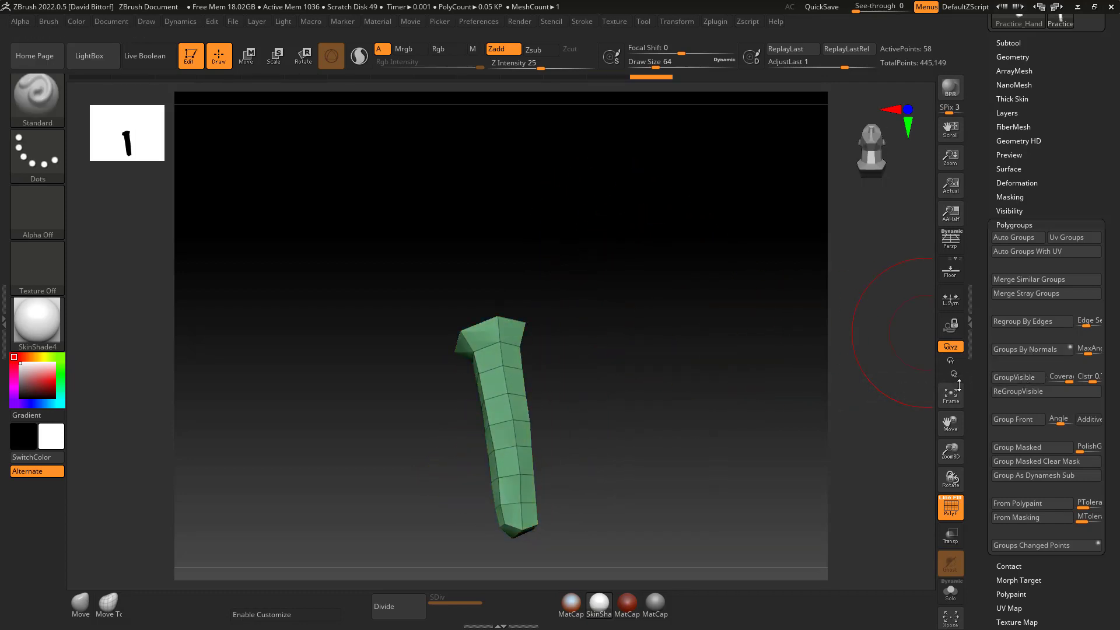
ctrl+shift+click(723, 428)
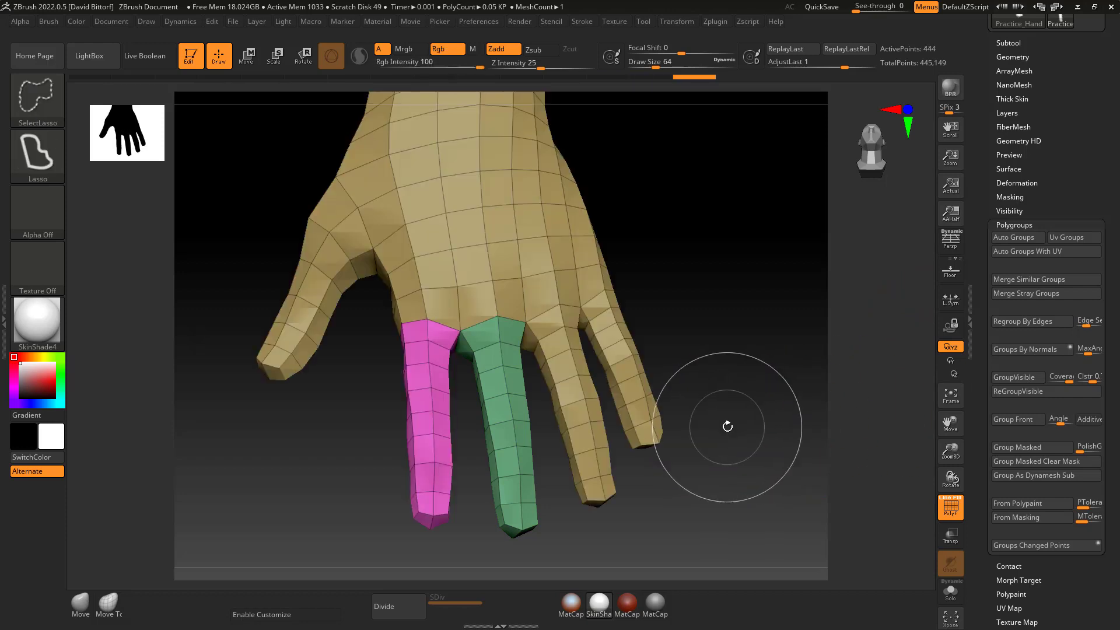
drag(759, 457, 722, 459)
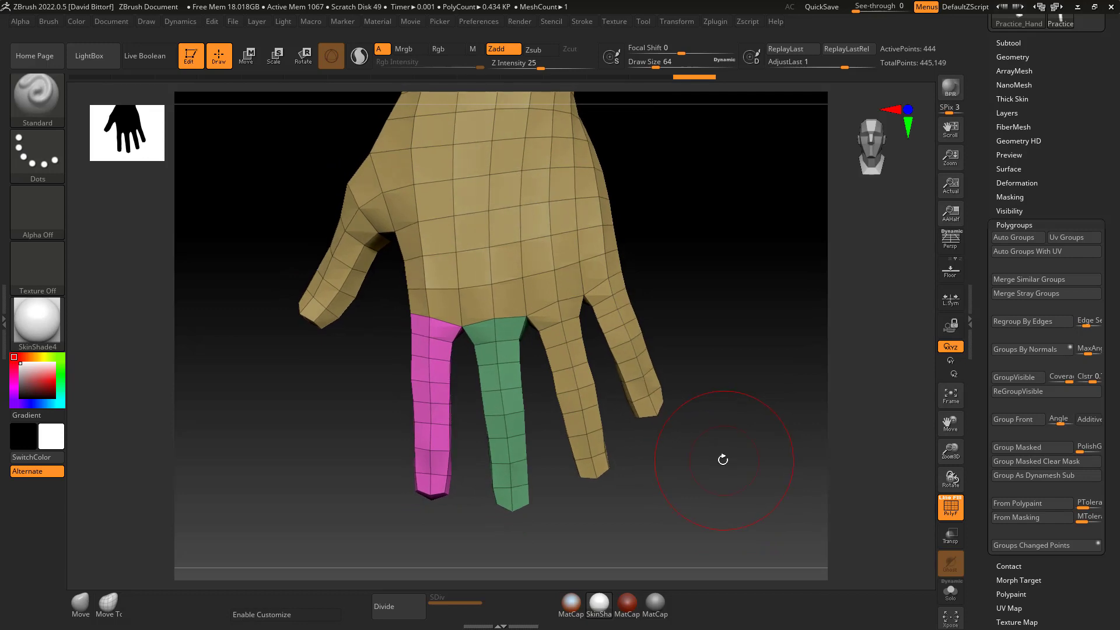
Hide a polygon loop across the middle finger by picking its edge with SelectLasso, and restore the full hand
key(ctrl+shift)
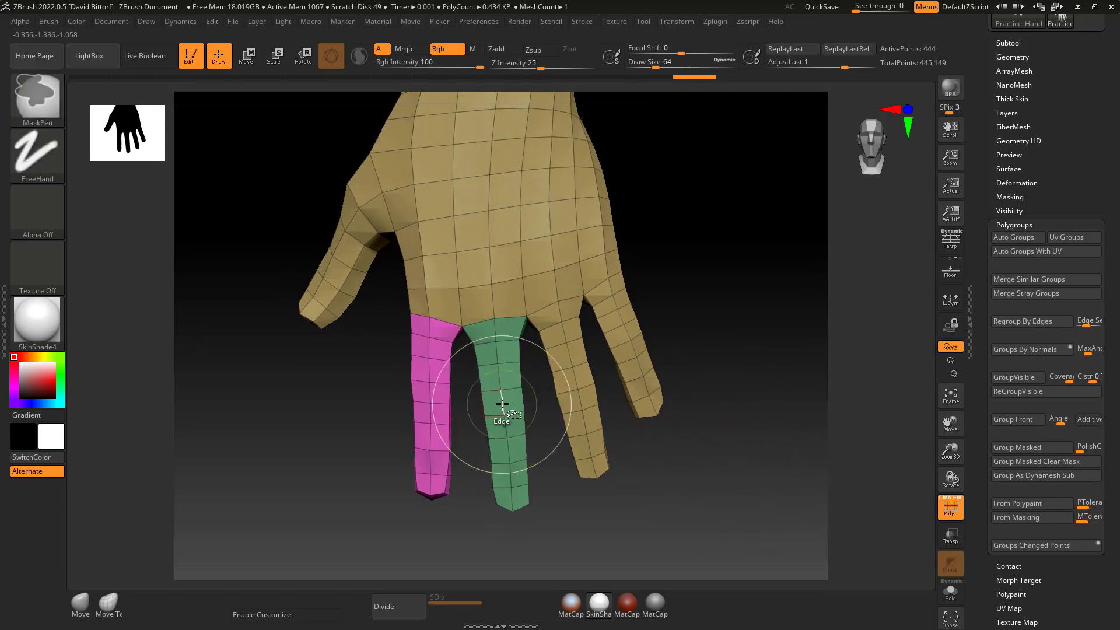
ctrl+shift+click(501, 402)
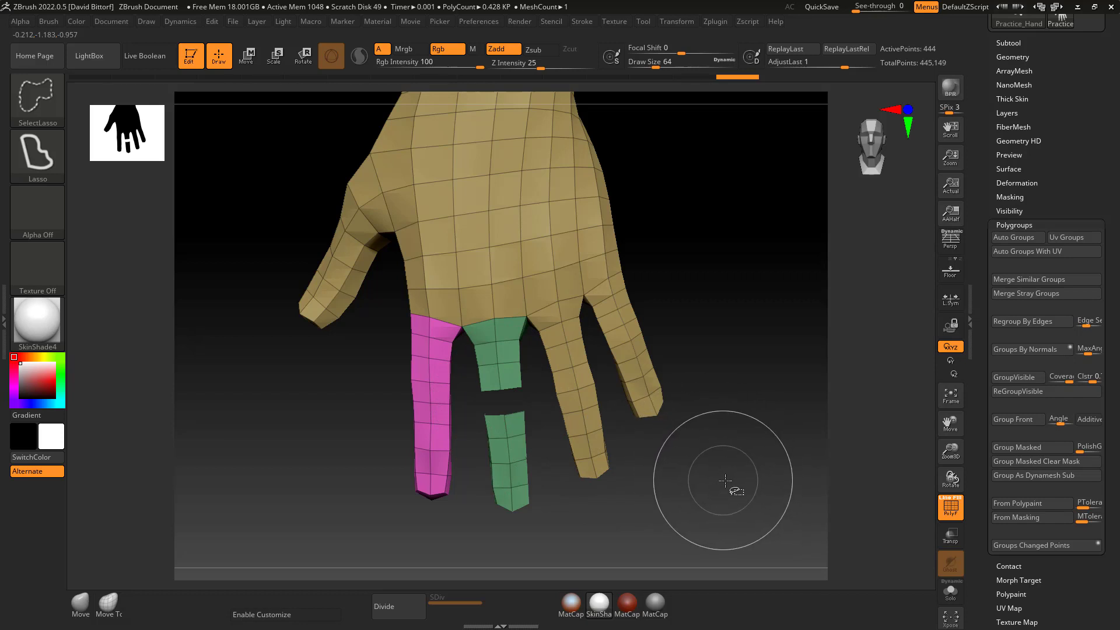
ctrl+shift+click(723, 479)
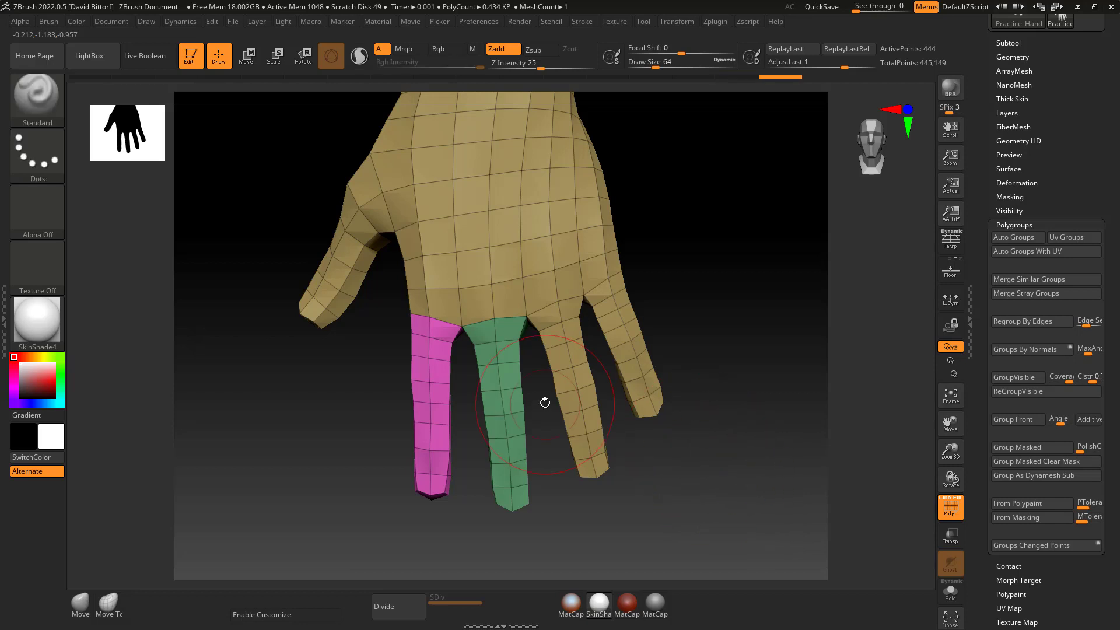
Isolate the middle finger's polygroup by picking one of its polygons, and show the full hand again
key(ctrl+shift)
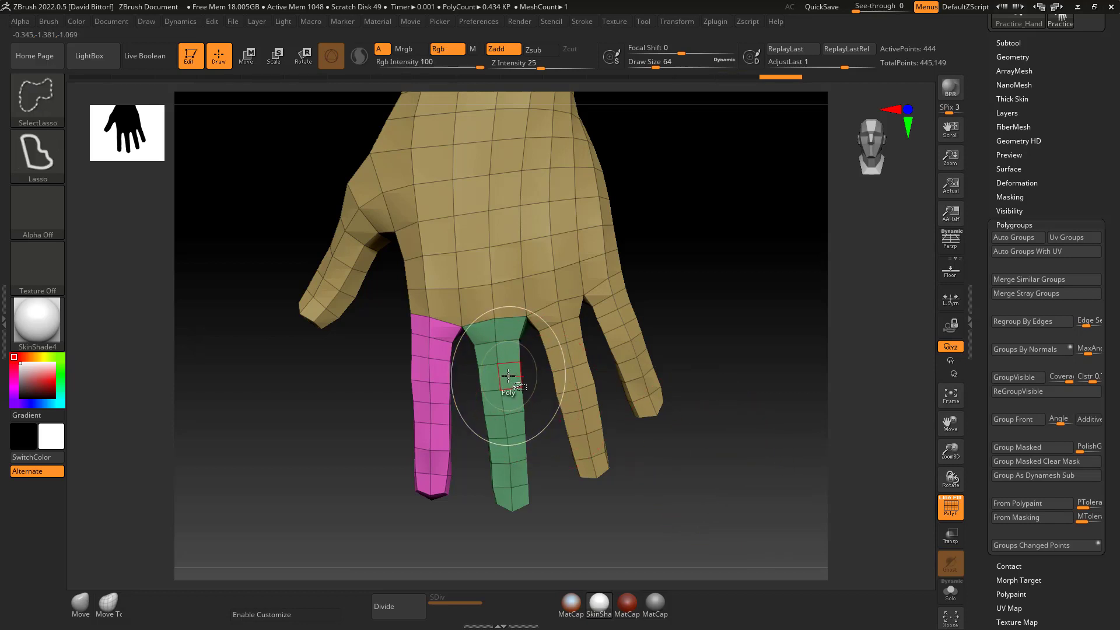
ctrl+shift+click(510, 374)
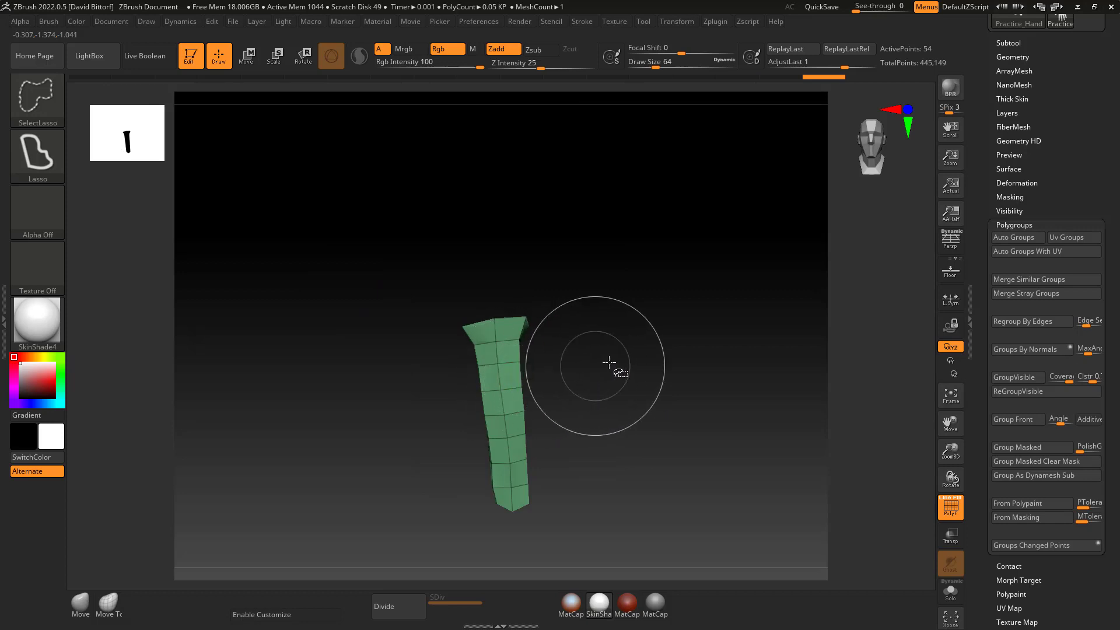
ctrl+shift+click(679, 305)
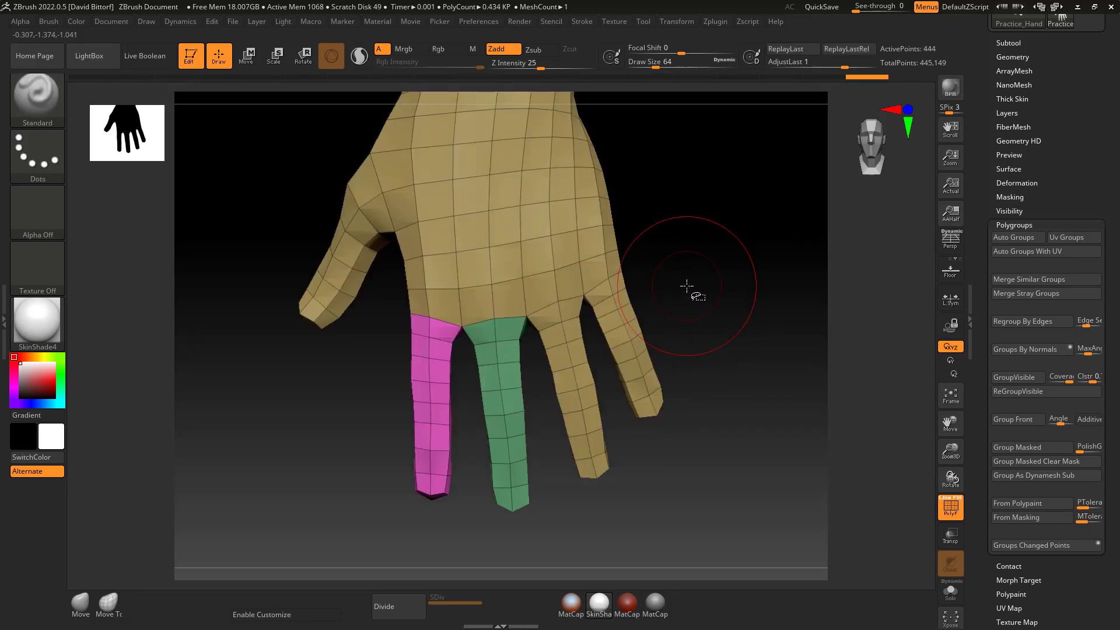
Switch the selection brush from SelectLasso to SelectRect
key(ctrl+shift)
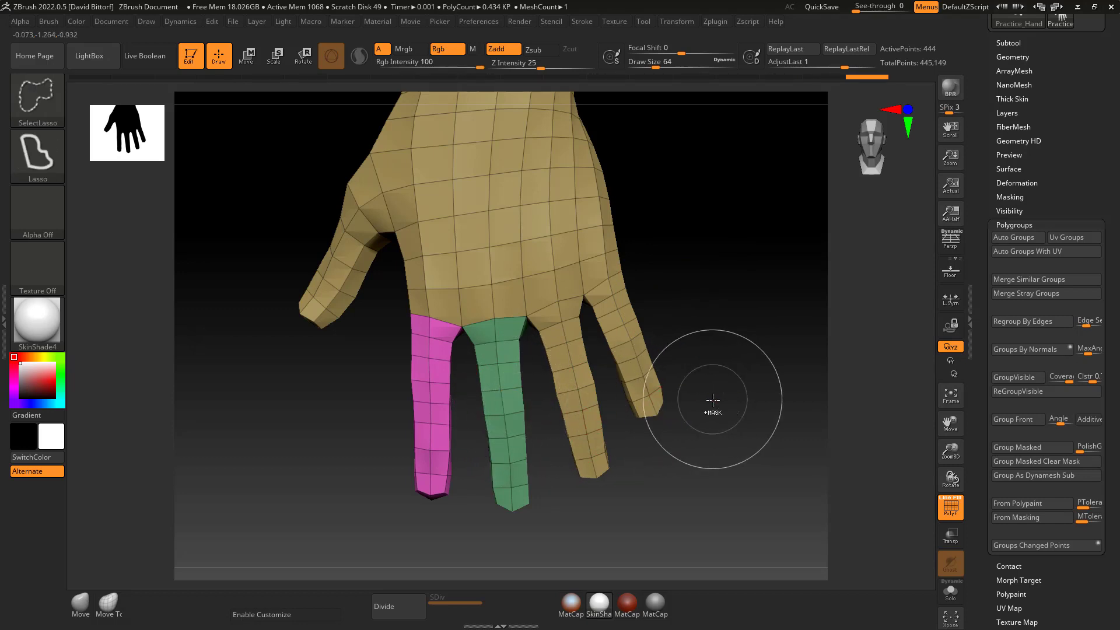
drag(717, 392, 713, 399)
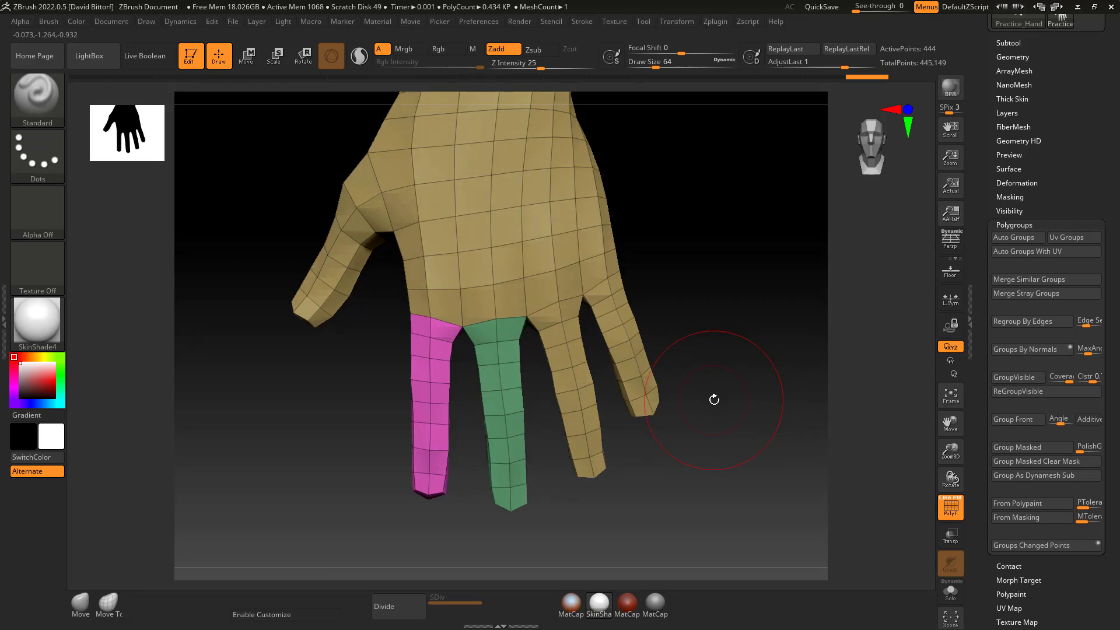
key(ctrl+shift)
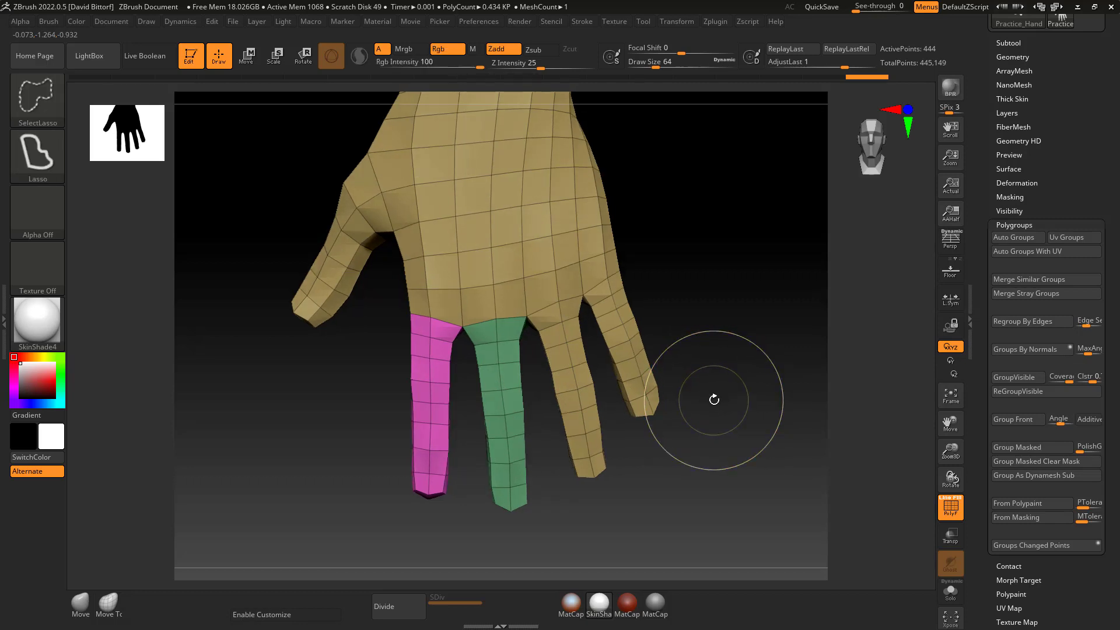
click(39, 102)
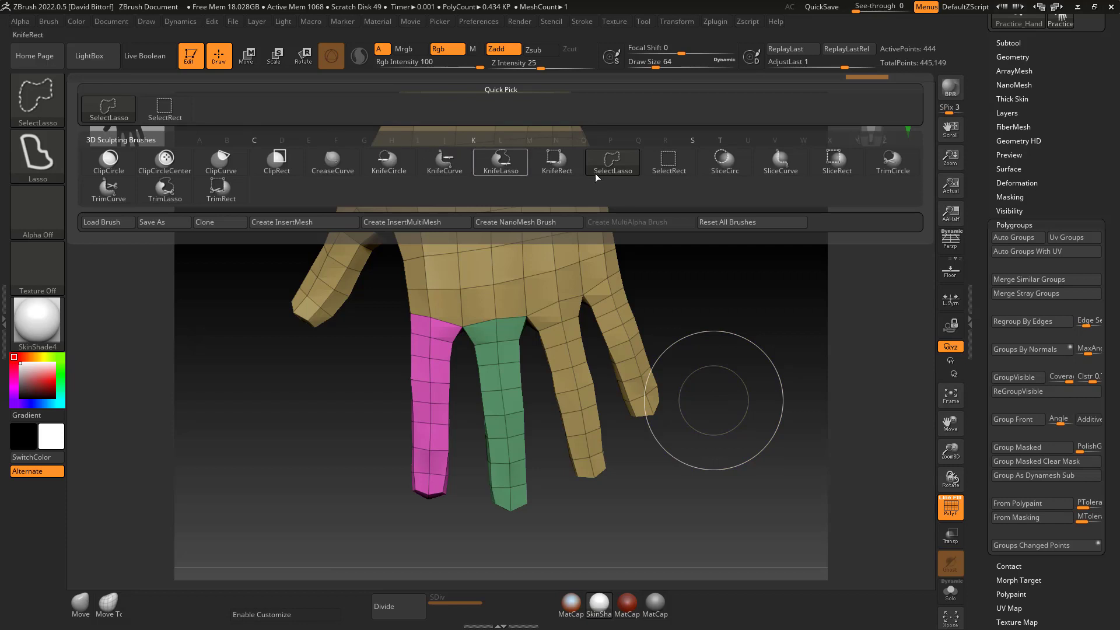
click(670, 169)
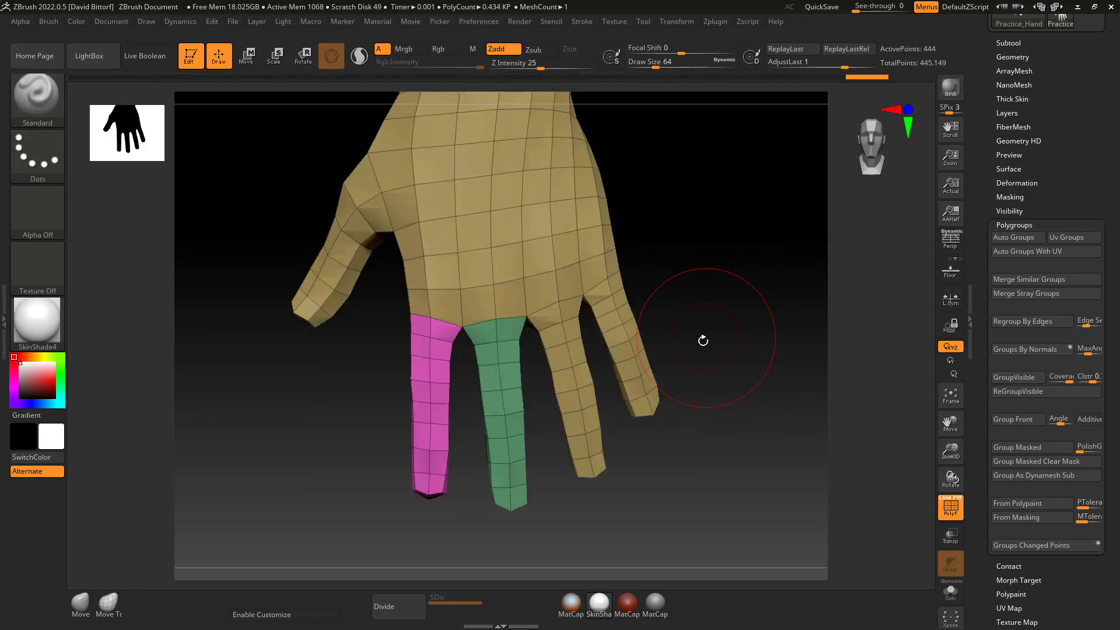
Isolate and restore the index and middle finger polygroups in turn, and leave both fingers hidden
ctrl+shift+click(508, 400)
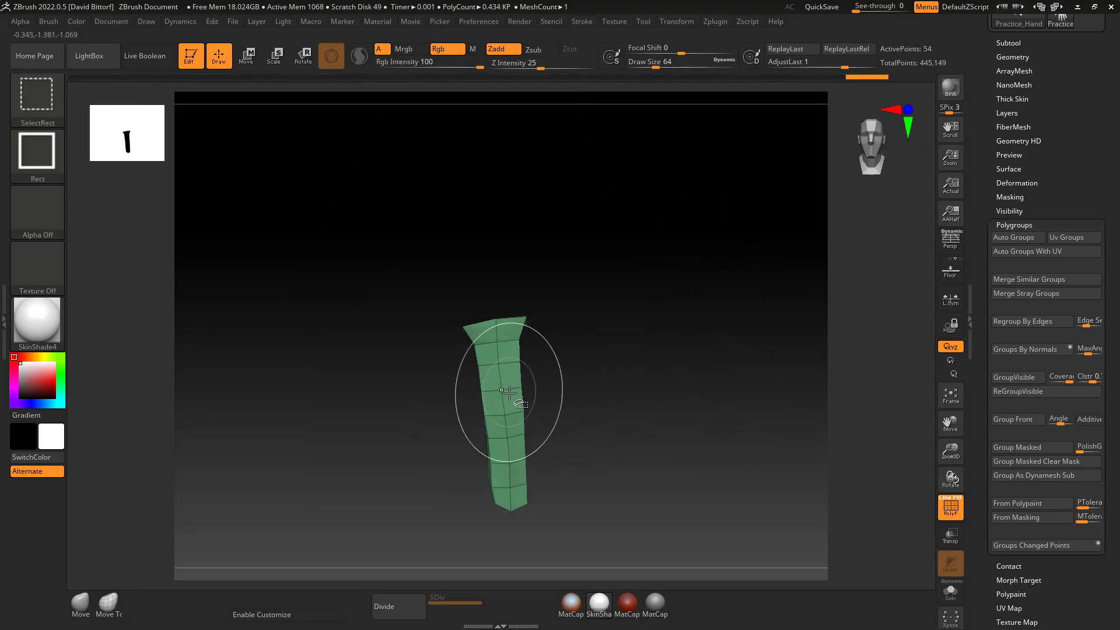
ctrl+shift+click(511, 402)
ctrl+shift+click(440, 407)
ctrl+shift+click(432, 409)
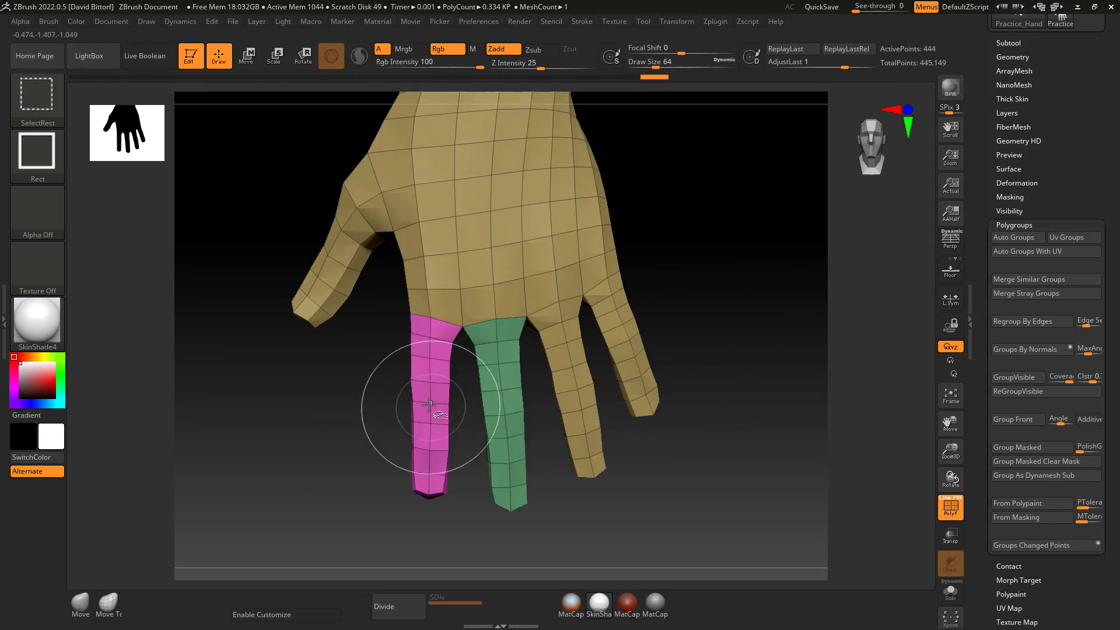
ctrl+shift+click(438, 418)
ctrl+shift+click(439, 420)
ctrl+shift+click(510, 424)
ctrl+shift+click(499, 412)
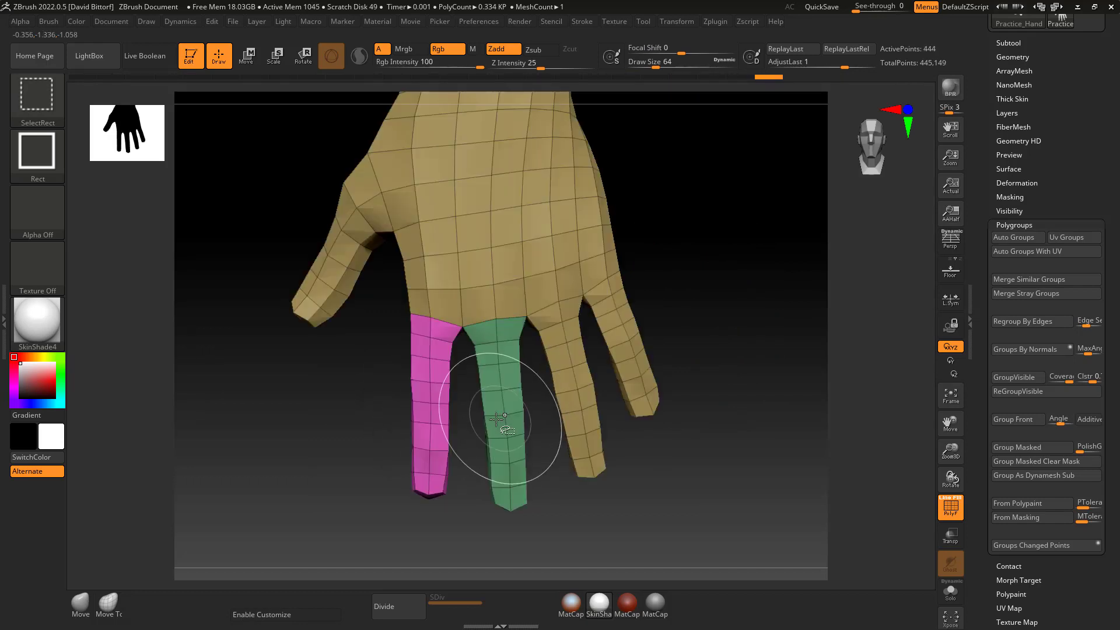
ctrl+shift+click(429, 418)
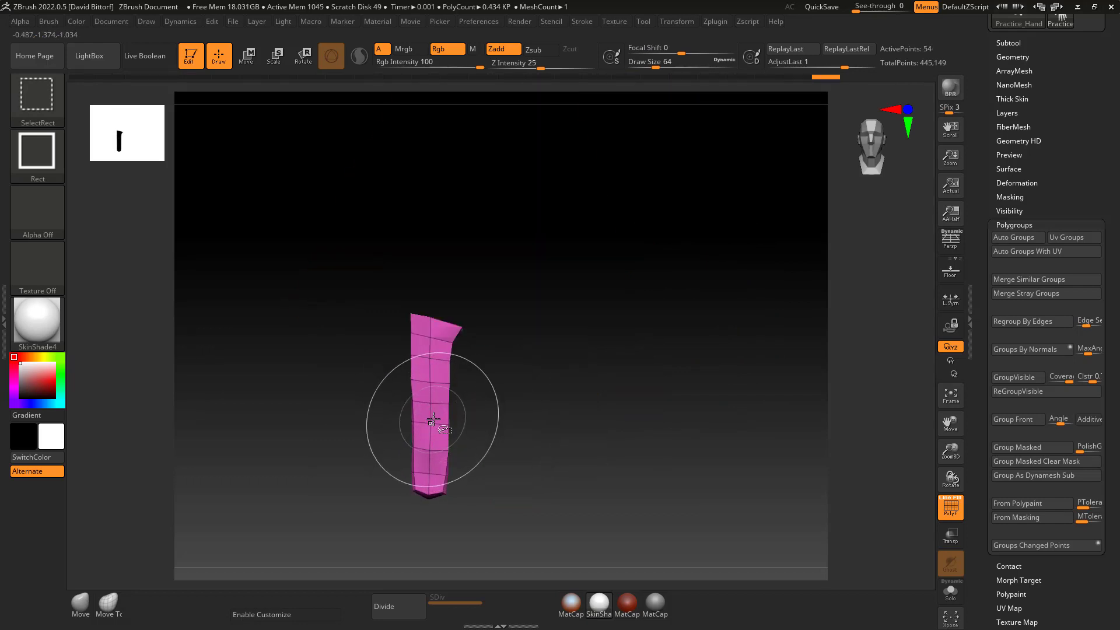
ctrl+shift+click(433, 416)
ctrl+shift+click(499, 420)
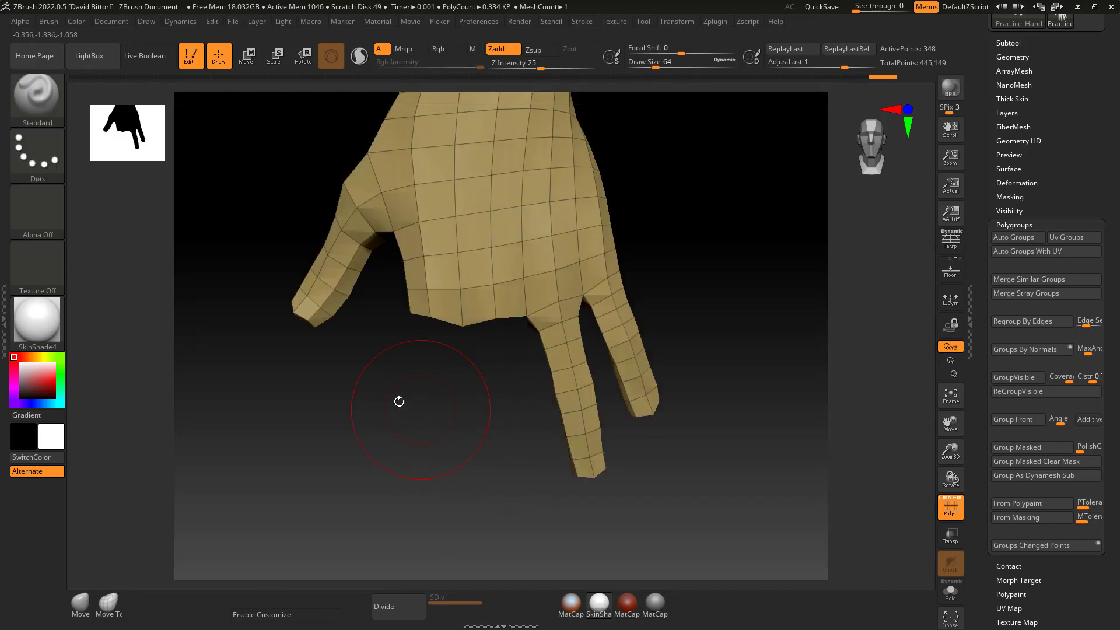
Switch the selection brush back to SelectLasso and isolate the ring finger with an outline following its base edge loop
click(35, 103)
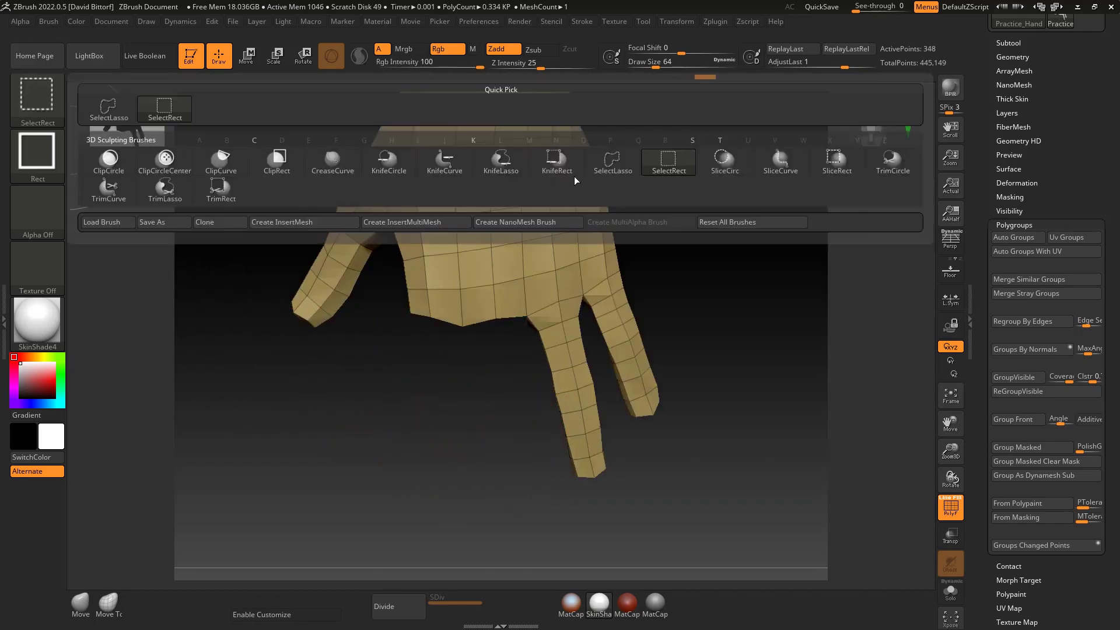
click(613, 168)
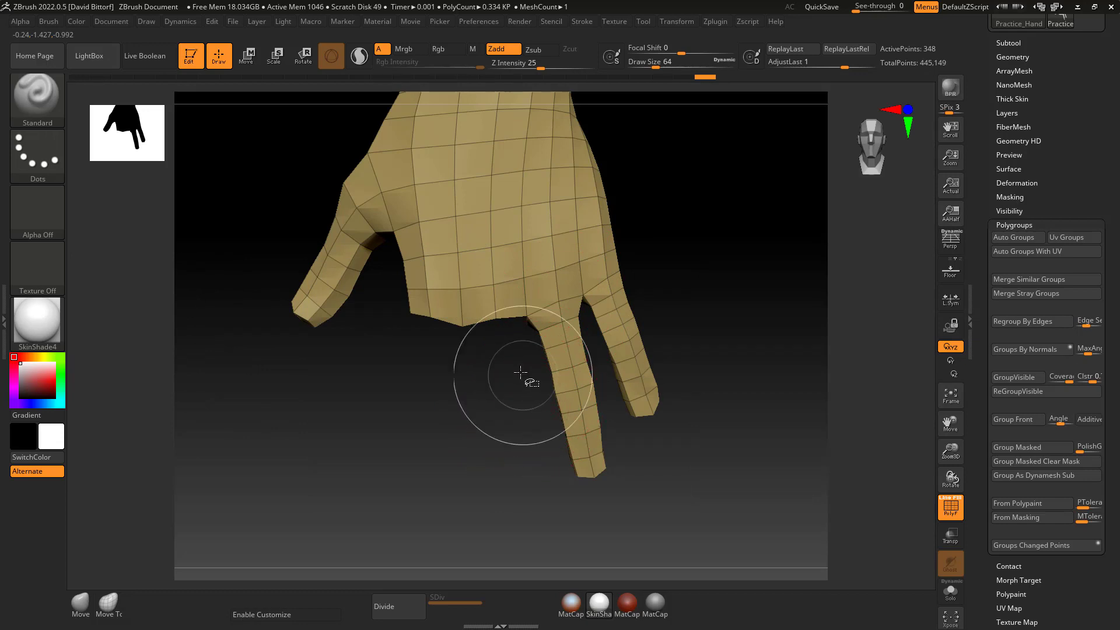
mouse_move(512, 354)
ctrl+shift+mouse_down()
mouse_move(537, 457)
mouse_move(628, 478)
ctrl+shift+mouse_up()
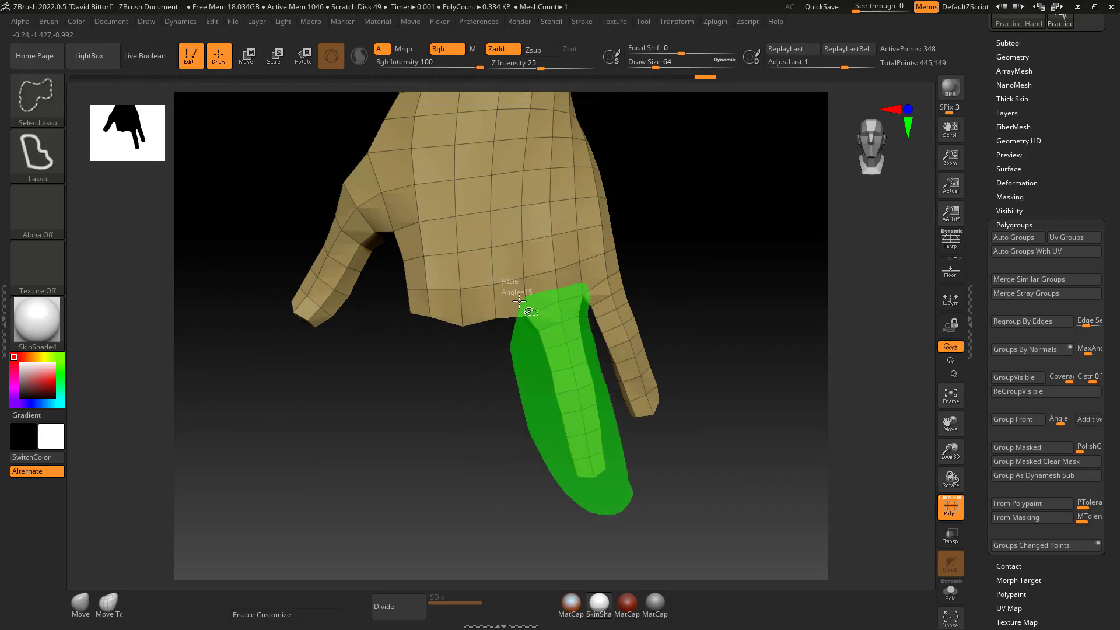
ctrl+shift+drag(519, 300, 519, 300)
Assign the isolated ring finger its own polygroup with GroupVisible, and show the whole hand again
mouse_move(710, 347)
mouse_down()
mouse_move(548, 359)
mouse_move(702, 365)
mouse_up()
click(1020, 377)
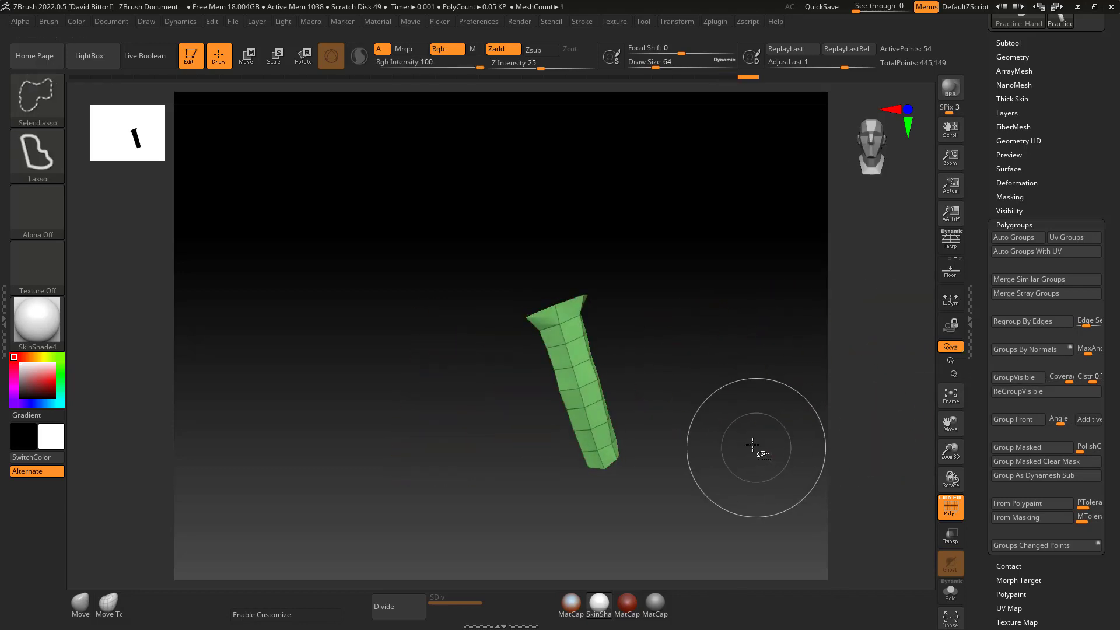
ctrl+shift+click(758, 443)
drag(763, 406, 760, 414)
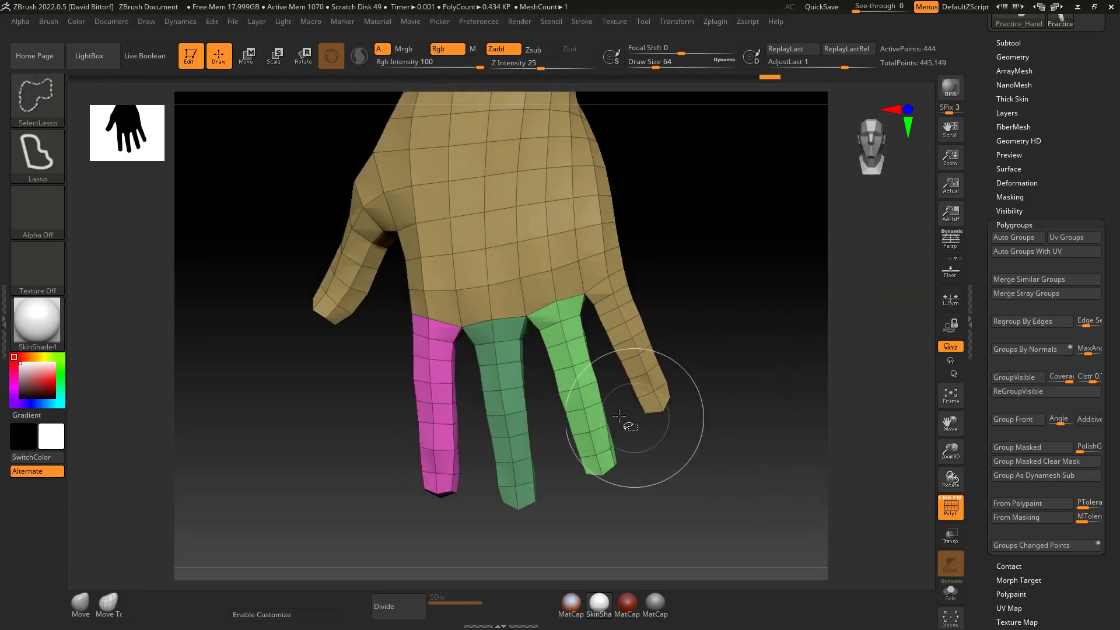
Hide the ring finger's polygroup and isolate the little finger with a lasso selection around its base
ctrl+shift+click(592, 396)
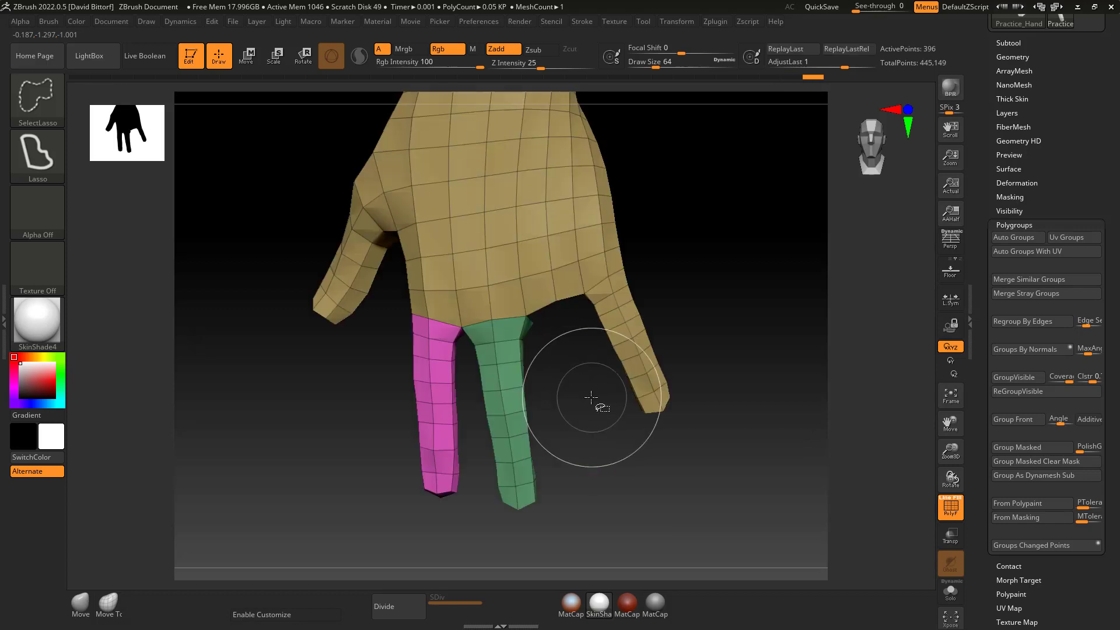
drag(612, 425, 687, 311)
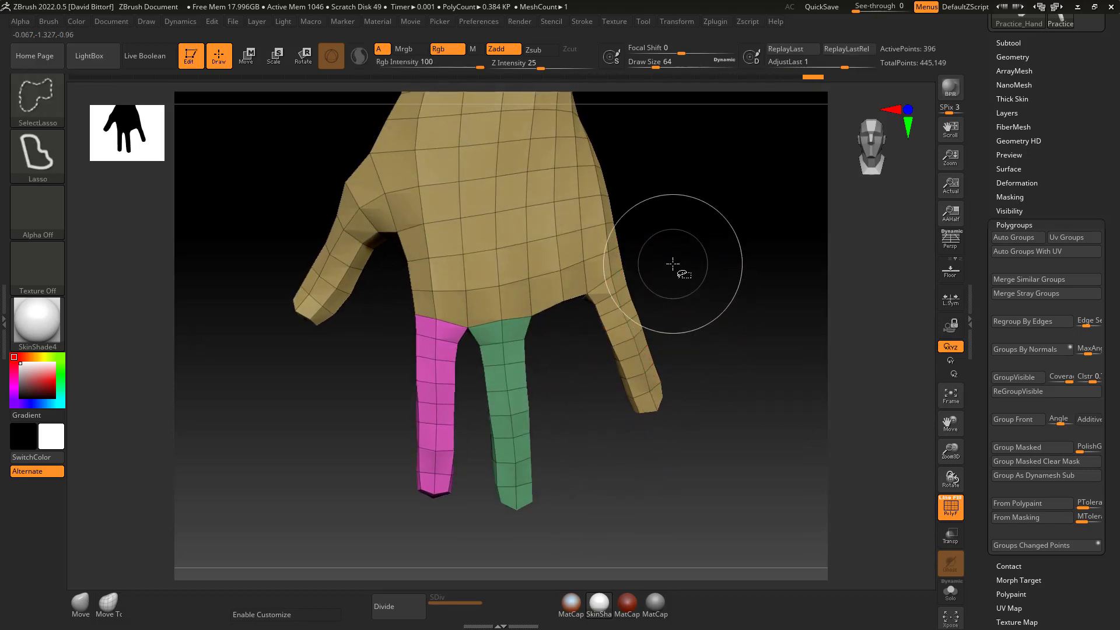
ctrl+shift+drag(670, 261, 610, 266)
mouse_move(581, 327)
ctrl+shift+mouse_down()
mouse_move(663, 462)
mouse_move(743, 426)
mouse_move(702, 450)
mouse_move(615, 460)
mouse_move(688, 443)
ctrl+shift+mouse_up()
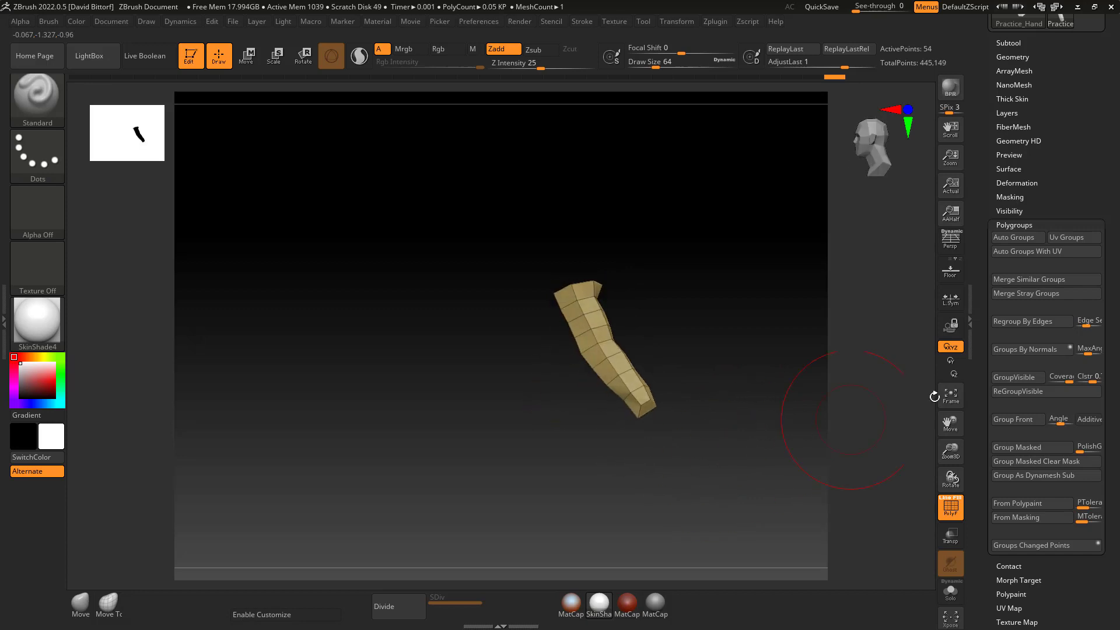
Assign the isolated little finger its own polygroup with GroupVisible, and show the whole hand again
click(1018, 378)
drag(764, 414, 779, 325)
click(1025, 378)
ctrl+shift+click(778, 362)
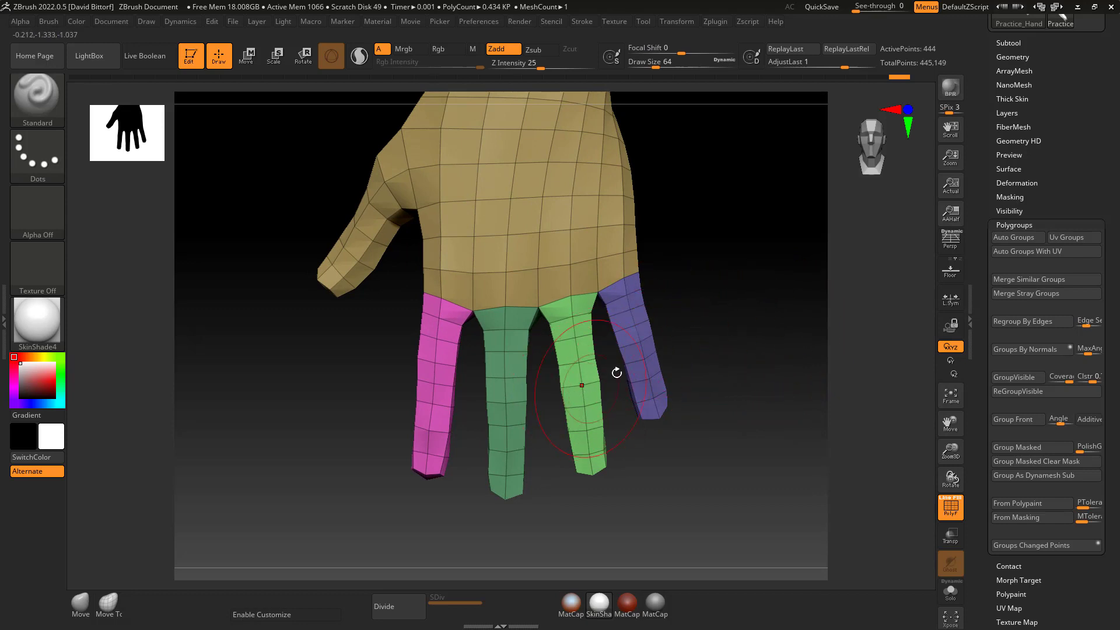
Isolate the thumb with lasso selections around its base, and hide the stray polygon at the corner of its base
drag(328, 400, 393, 436)
mouse_move(413, 178)
ctrl+shift+mouse_down()
mouse_move(330, 275)
mouse_move(408, 409)
mouse_move(491, 293)
mouse_move(499, 230)
ctrl+shift+mouse_up()
mouse_move(463, 185)
ctrl+shift+mouse_down()
mouse_move(718, 277)
mouse_move(652, 360)
mouse_move(692, 328)
mouse_move(702, 300)
mouse_move(652, 229)
mouse_move(645, 265)
mouse_move(665, 280)
ctrl+shift+mouse_up()
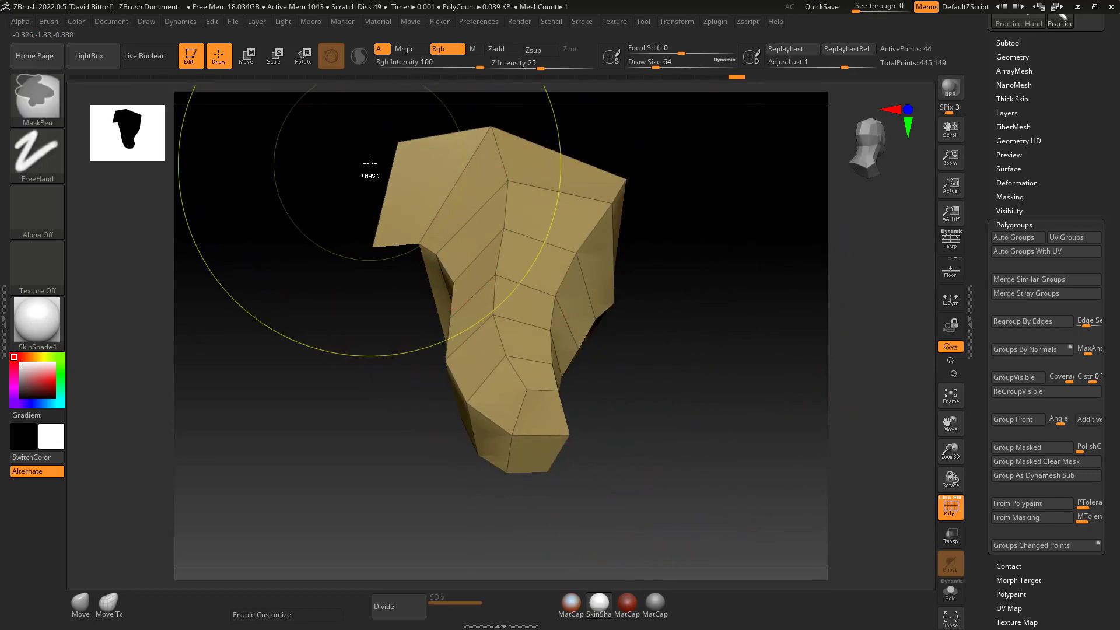
ctrl+alt+shift+drag(366, 138, 397, 177)
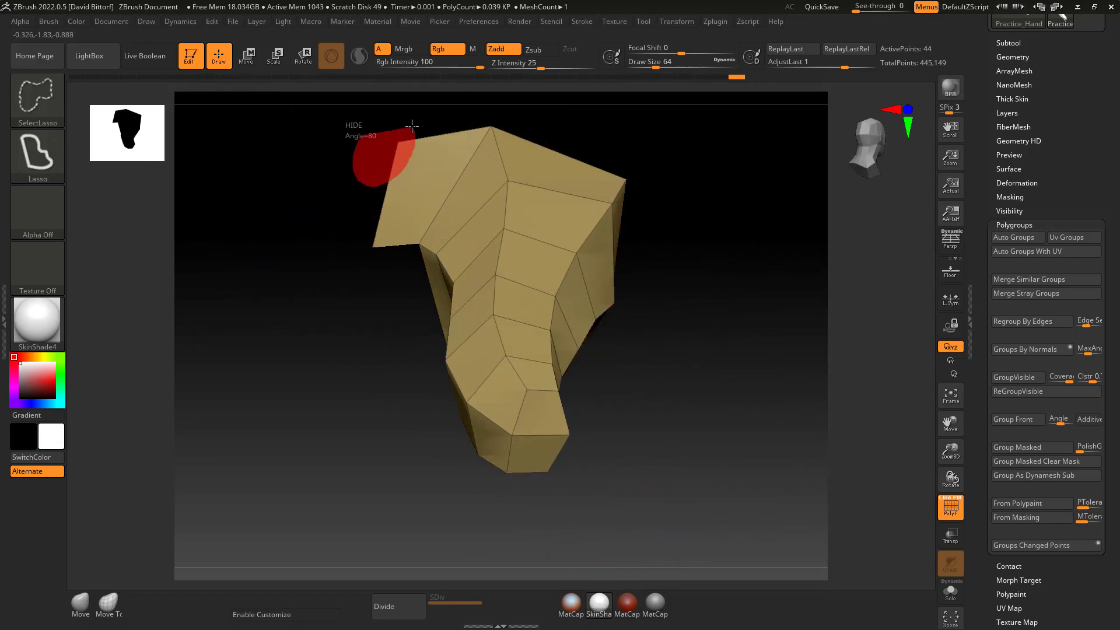
ctrl+alt+shift+drag(411, 126, 413, 126)
mouse_move(680, 233)
mouse_down()
mouse_move(688, 338)
mouse_move(703, 357)
mouse_up()
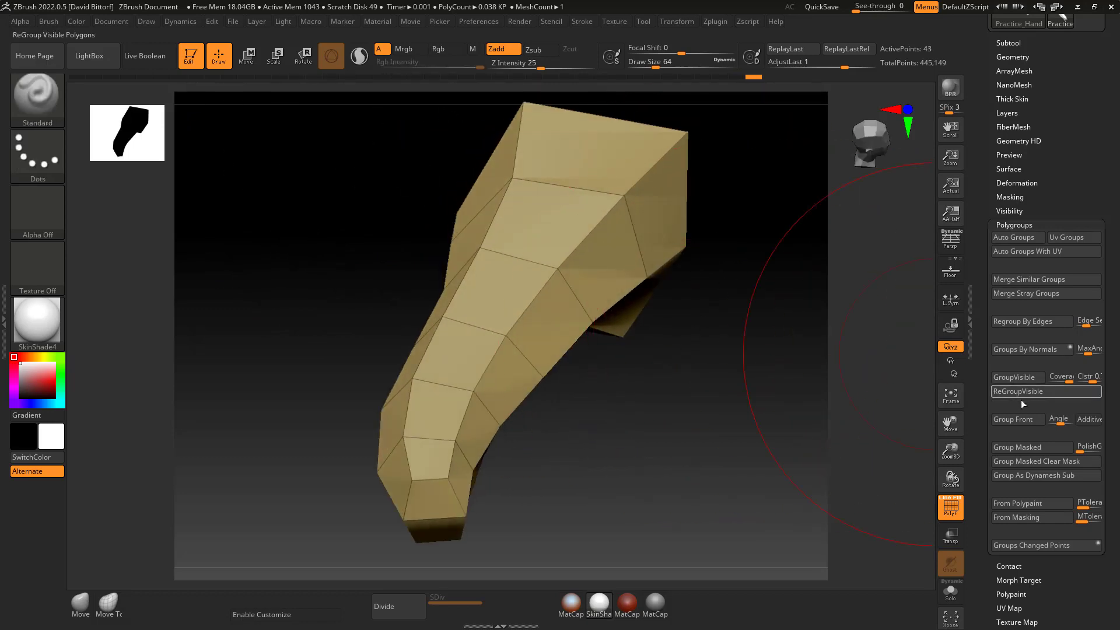
Assign the isolated thumb its own polygroup with GroupVisible, and show the whole hand again framed from the back
click(1026, 380)
ctrl+shift+click(787, 408)
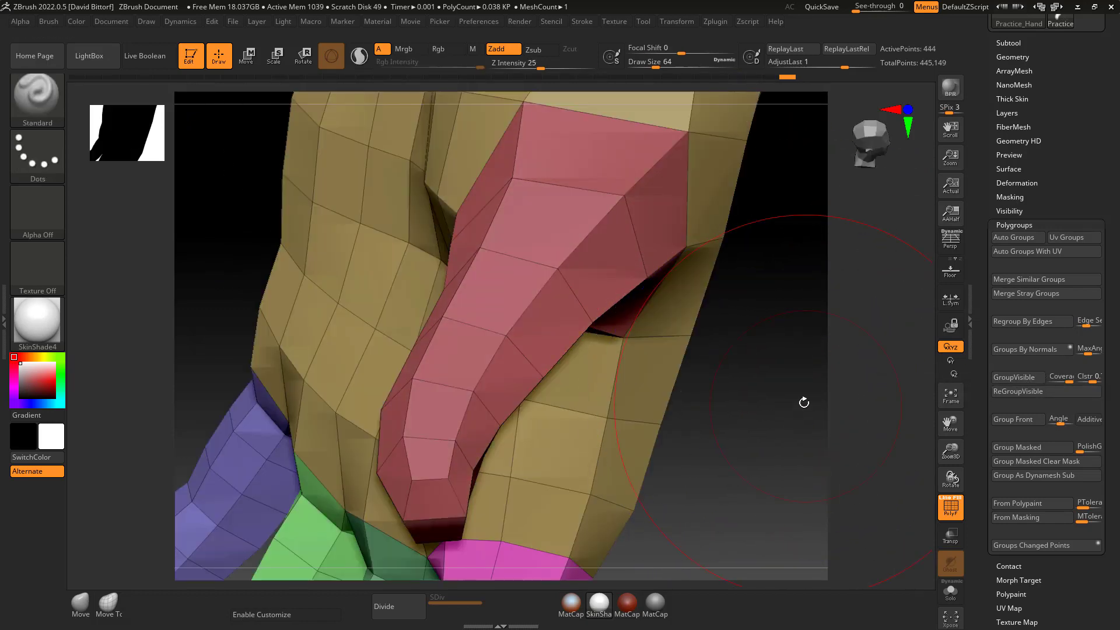
mouse_move(802, 400)
alt+mouse_down()
mouse_move(755, 409)
mouse_move(665, 473)
alt+mouse_up()
key(f)
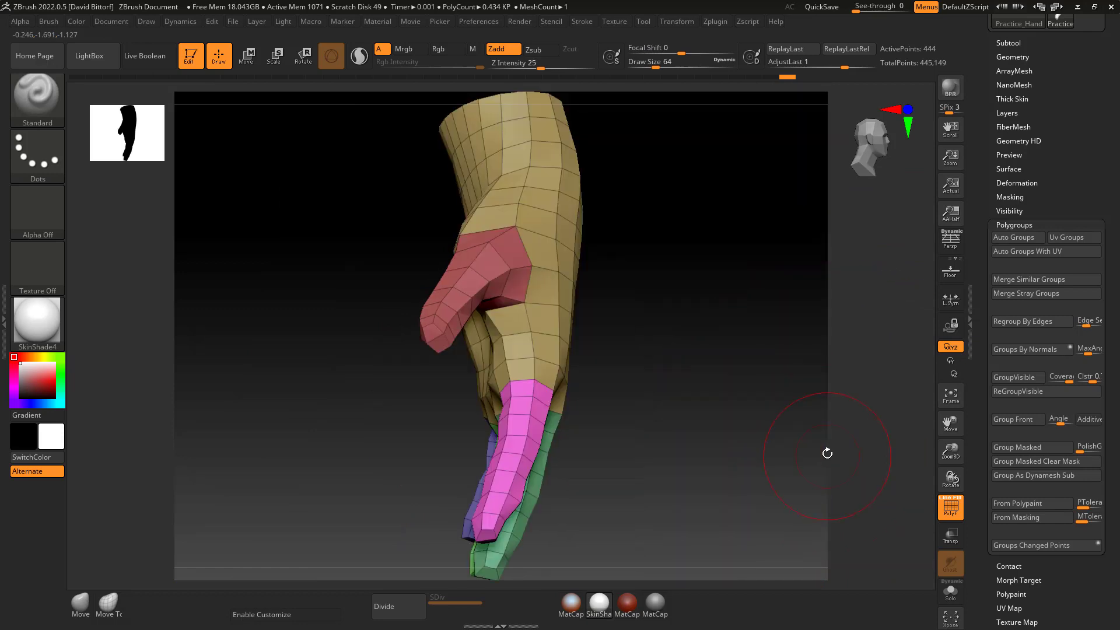
drag(825, 453, 760, 444)
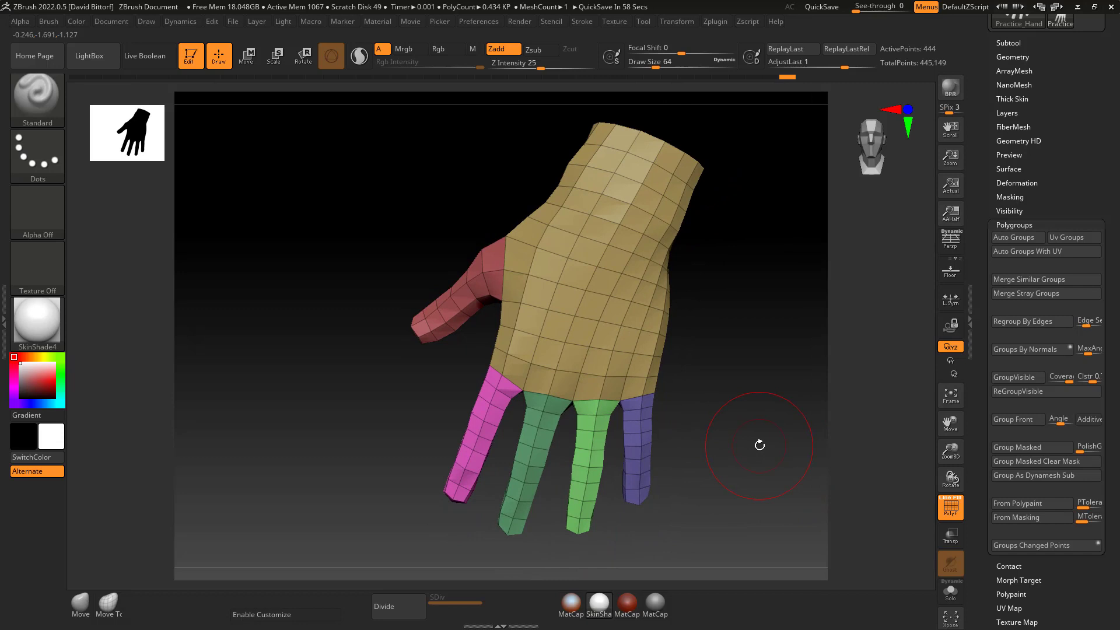
Switch the selection brush to SelectRect
key(ctrl+shift)
click(46, 103)
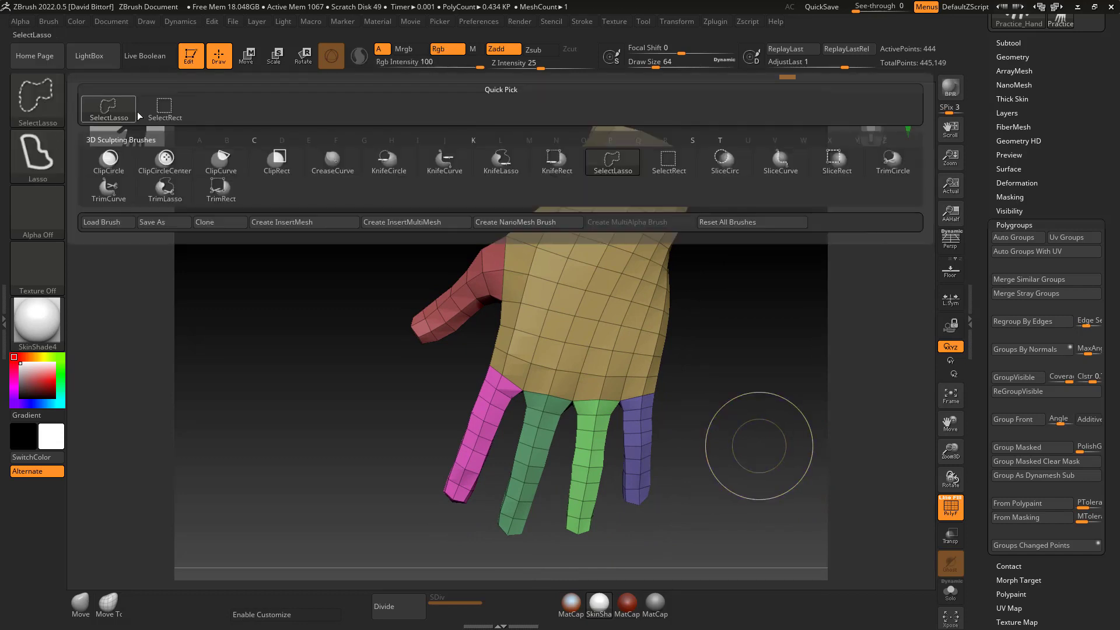
click(668, 160)
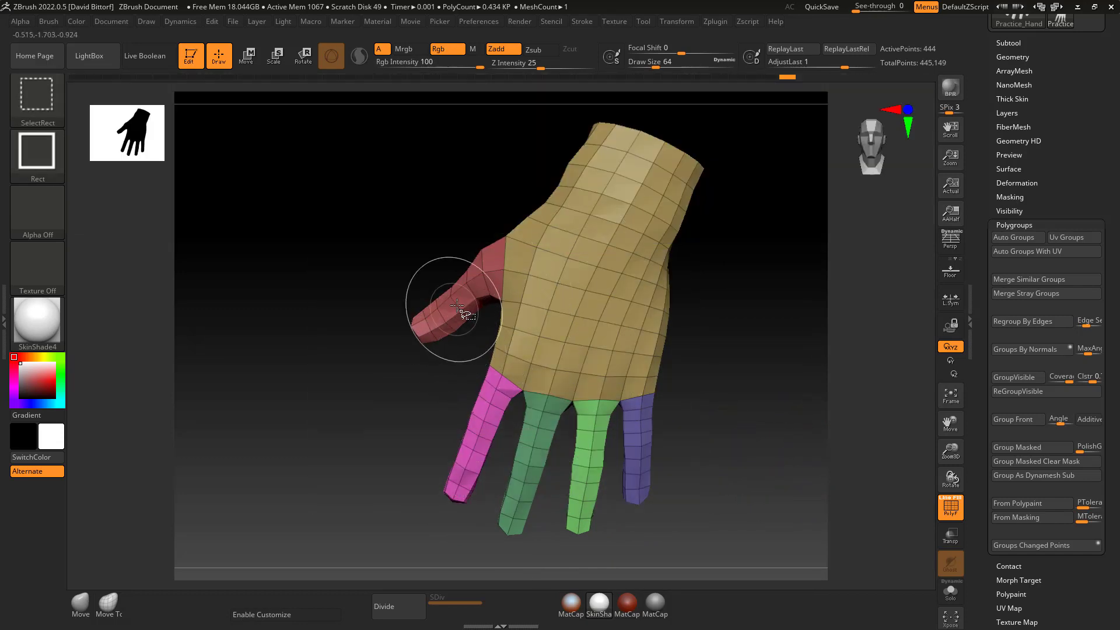
Toggle the visibility of the thumb and palm polygroups, and show the whole hand again
ctrl+shift+click(455, 302)
ctrl+shift+click(457, 300)
ctrl+alt+shift+click(542, 309)
ctrl+shift+click(593, 289)
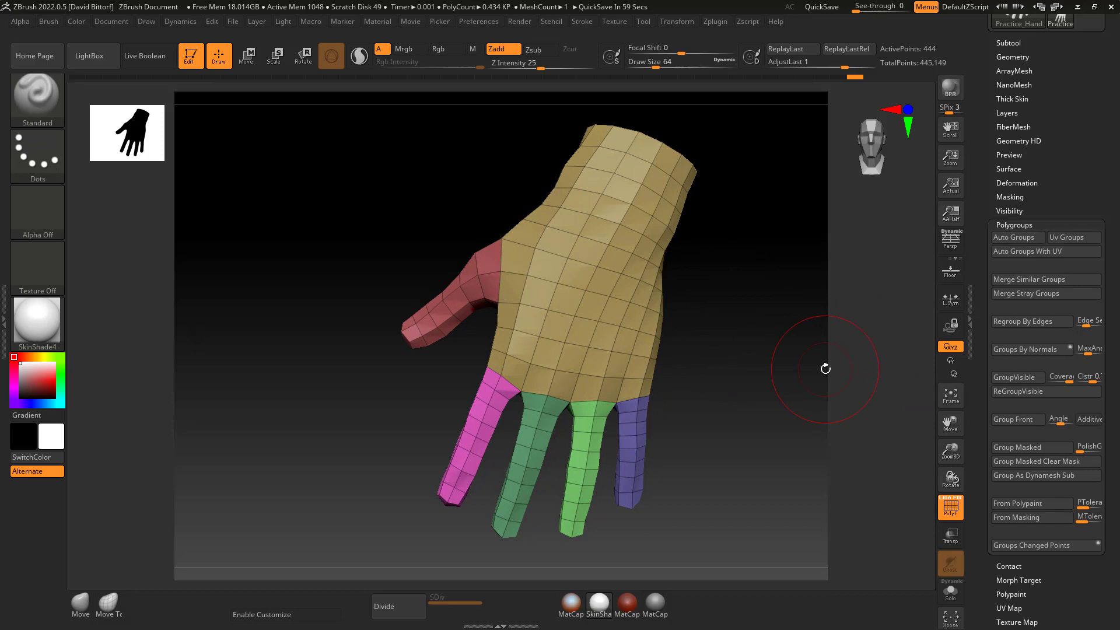
Mask the middle finger and the little finger by isolating each one's polygroup, and show the whole hand again
ctrl+shift+click(530, 450)
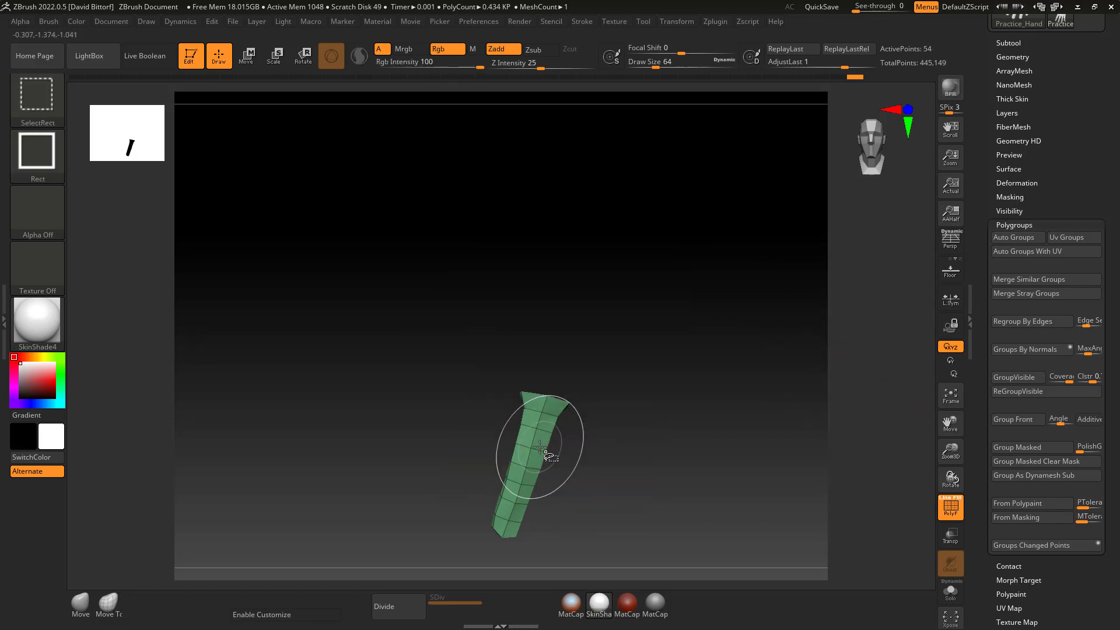
ctrl+drag(400, 353, 694, 520)
ctrl+shift+click(729, 369)
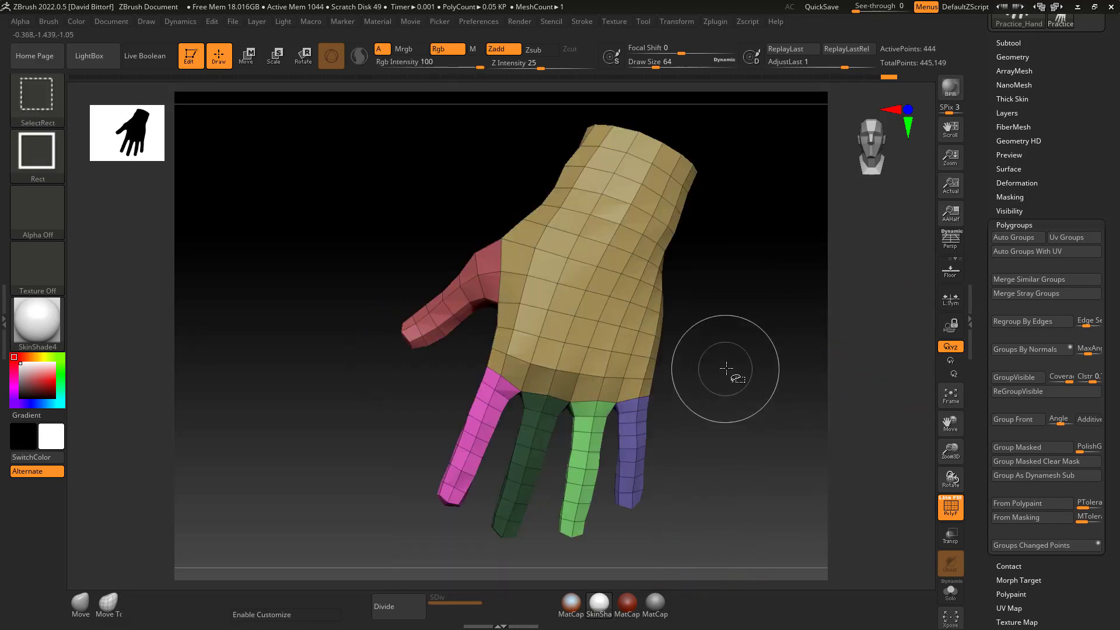
ctrl+shift+click(633, 418)
ctrl+shift+drag(552, 347, 730, 332)
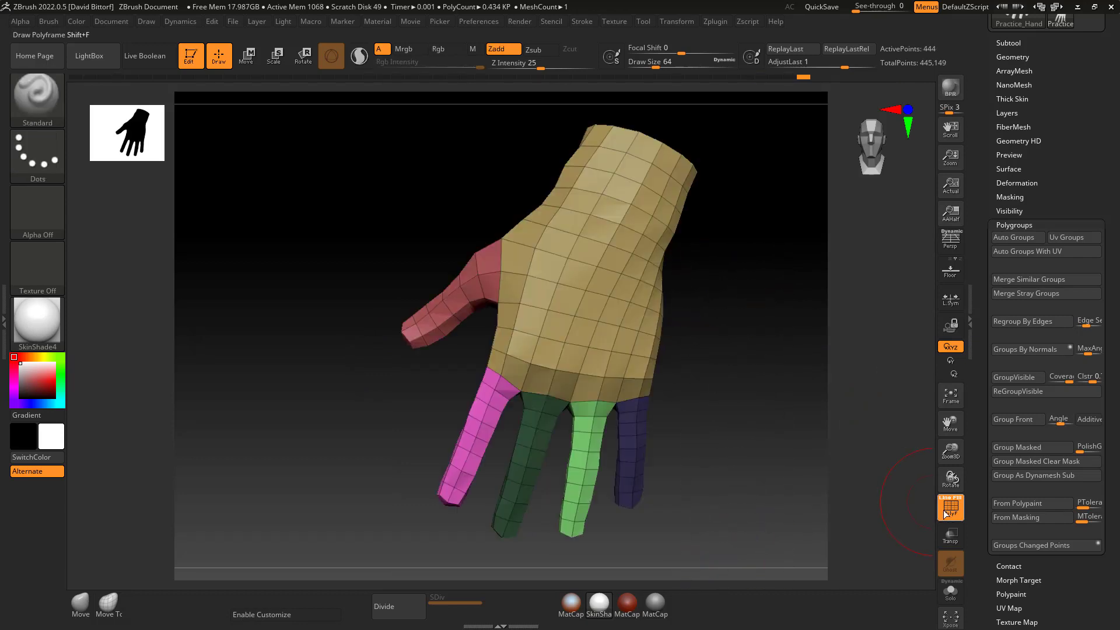
Turn off the Polyframe display and clear the mask from the hand
key(shift+f)
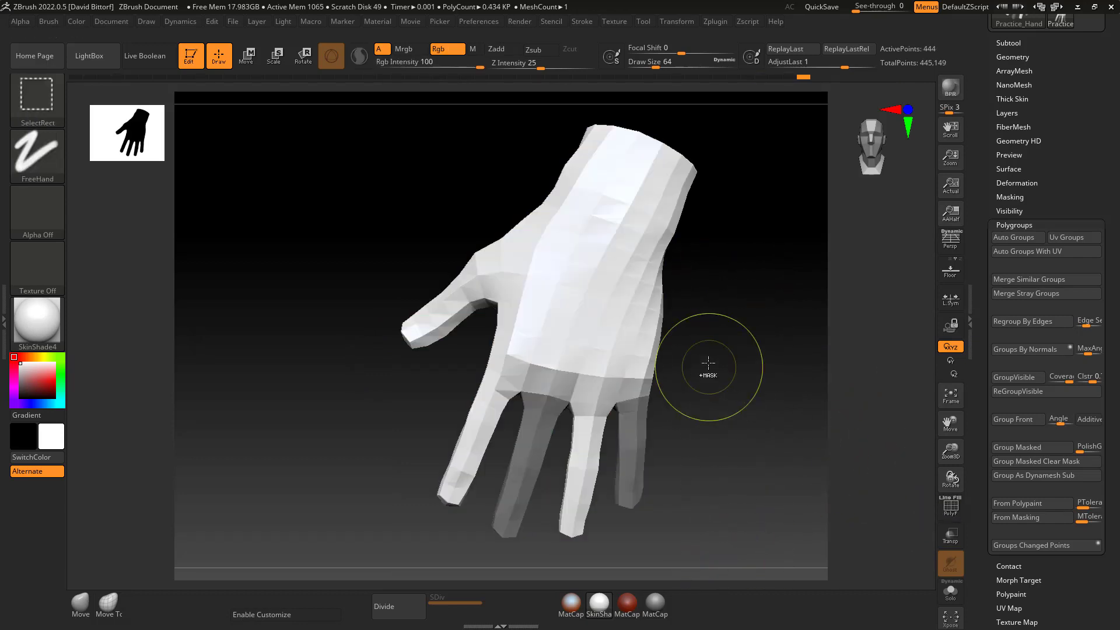
ctrl+drag(707, 362, 765, 407)
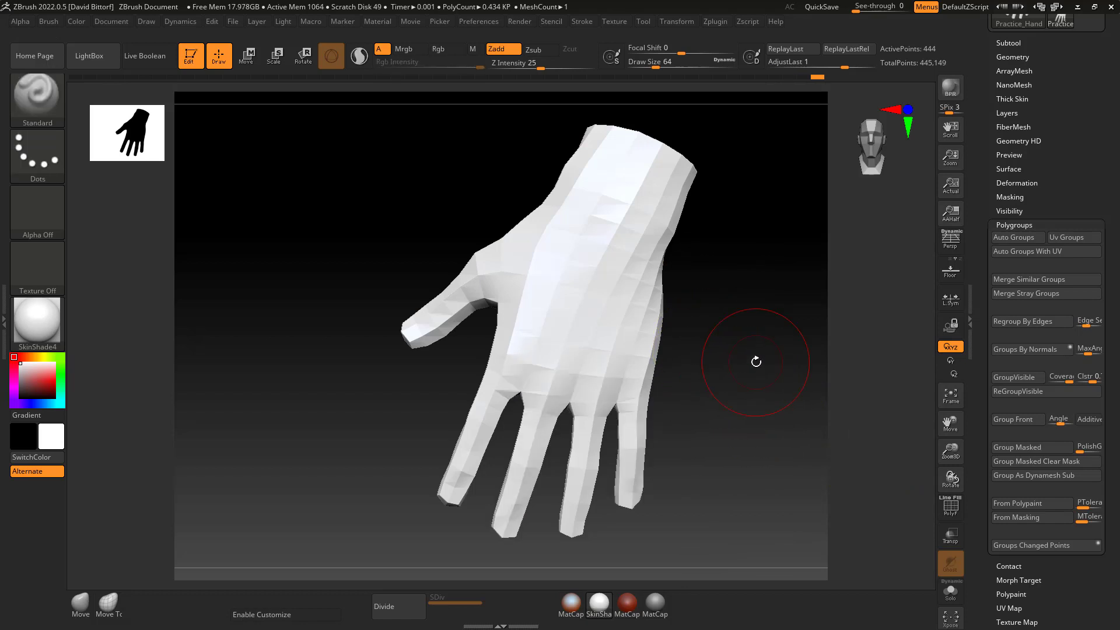